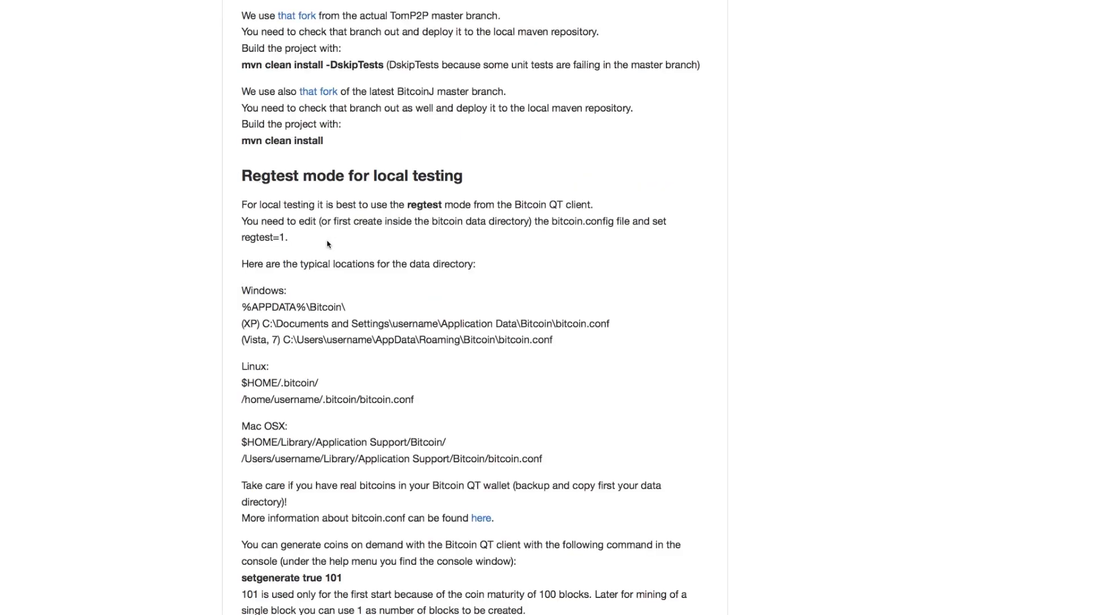
Scroll through the Bitsquare README's development setup and regtest notes, then switch to IntelliJ IDEA
{"action": "scroll", "coordinate": [193, 379], "scroll_direction": "down", "scroll_amount": 1}
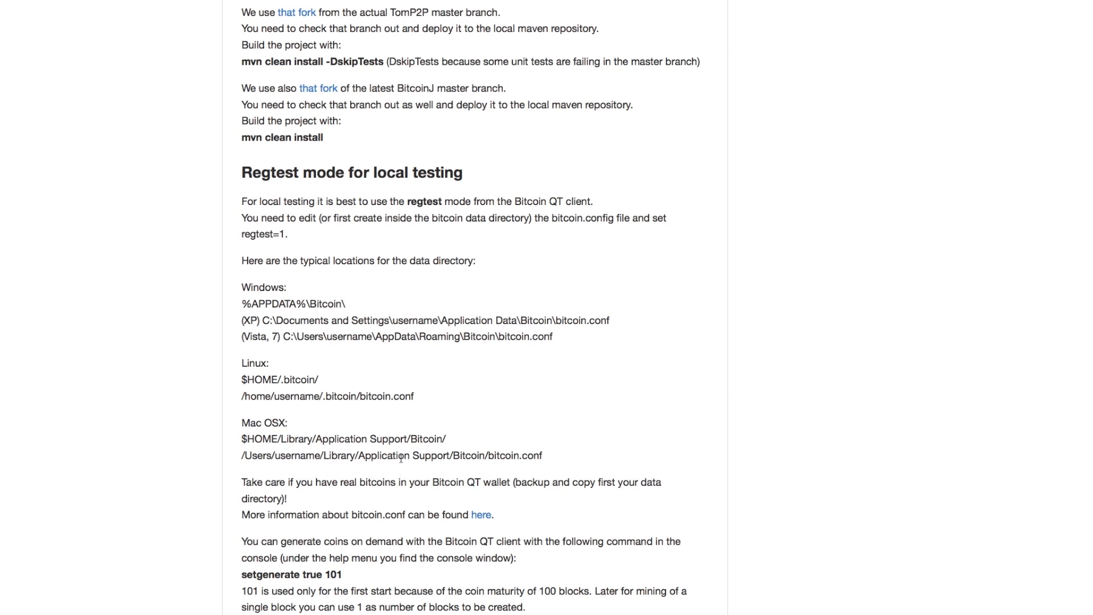
{"action": "scroll", "coordinate": [215, 445], "scroll_direction": "down", "scroll_amount": 3}
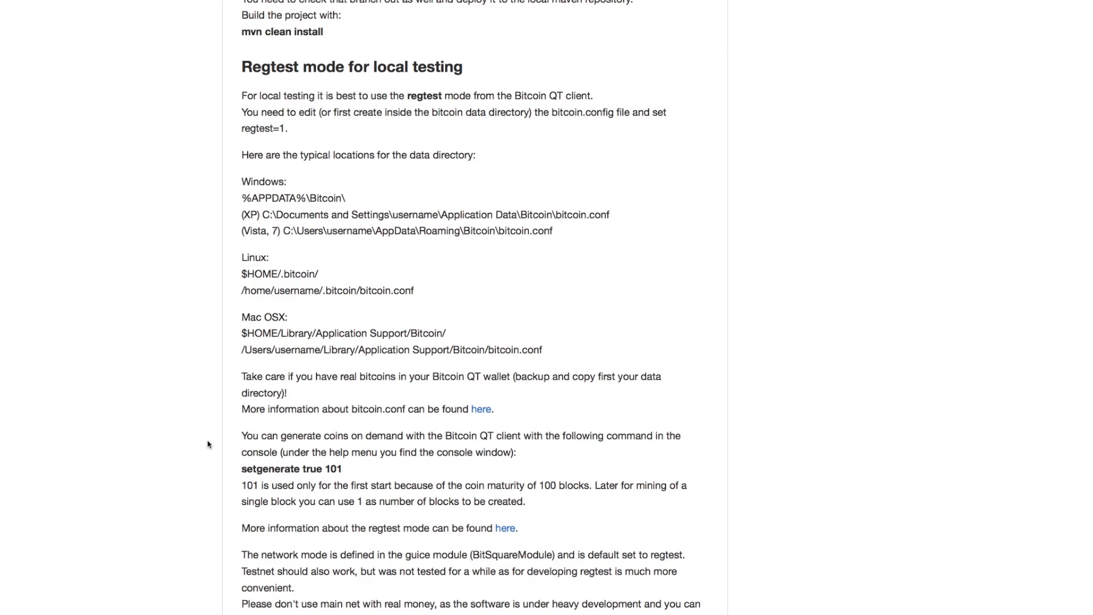
{"action": "scroll", "coordinate": [211, 509], "scroll_direction": "down", "scroll_amount": 5}
{"action": "scroll", "coordinate": [211, 509], "scroll_direction": "up", "scroll_amount": 20}
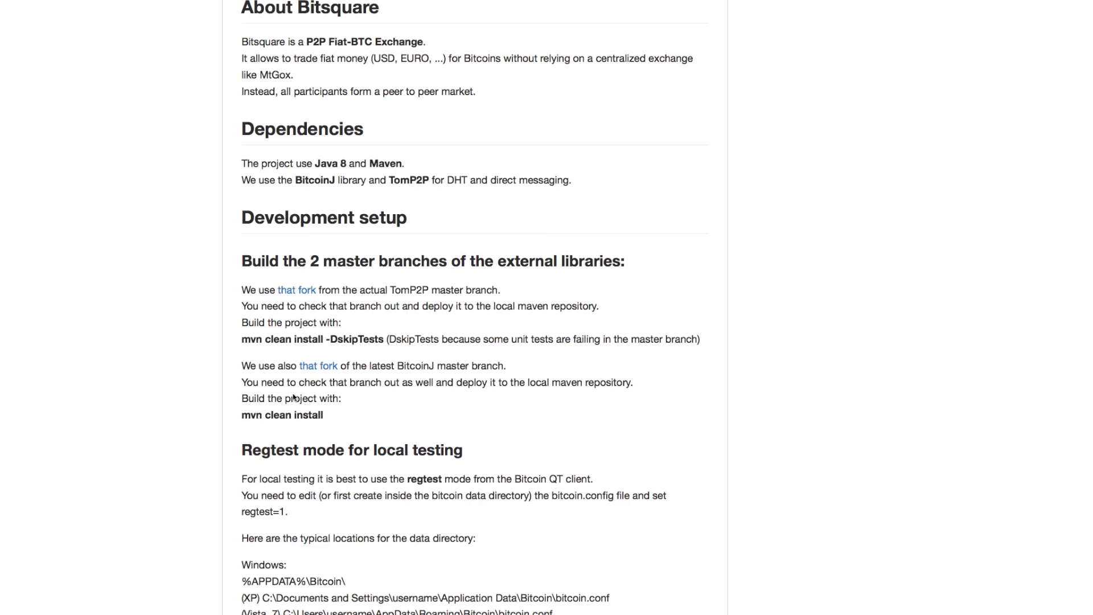
{"action": "key", "text": "super+Tab"}
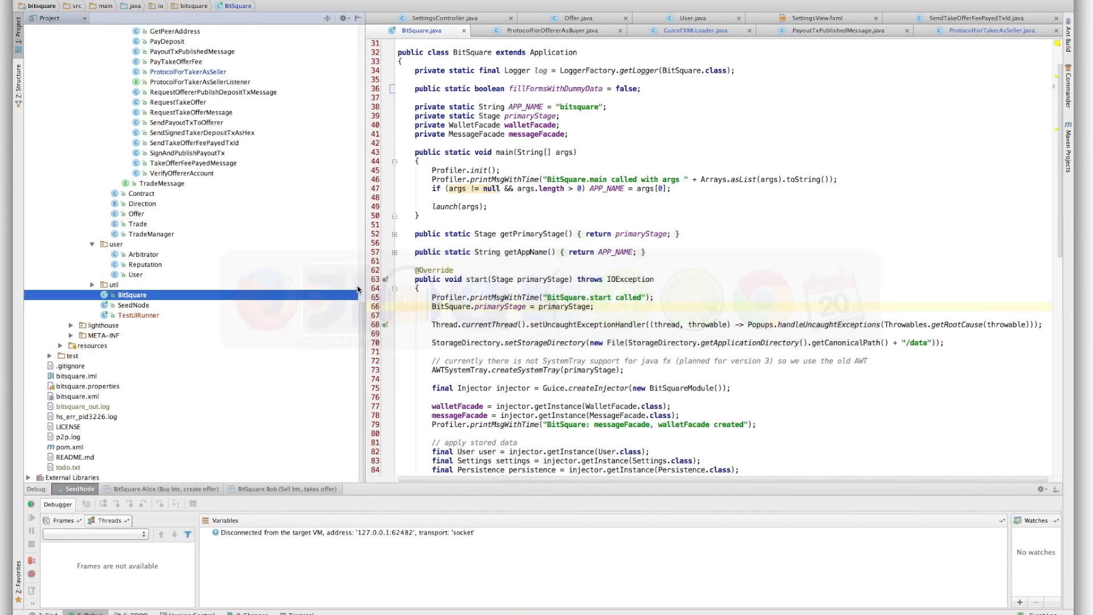
Open SeedNode.java from the Project tree and rerun the SeedNode debug session
{"action": "left_click", "coordinate": [583, 252]}
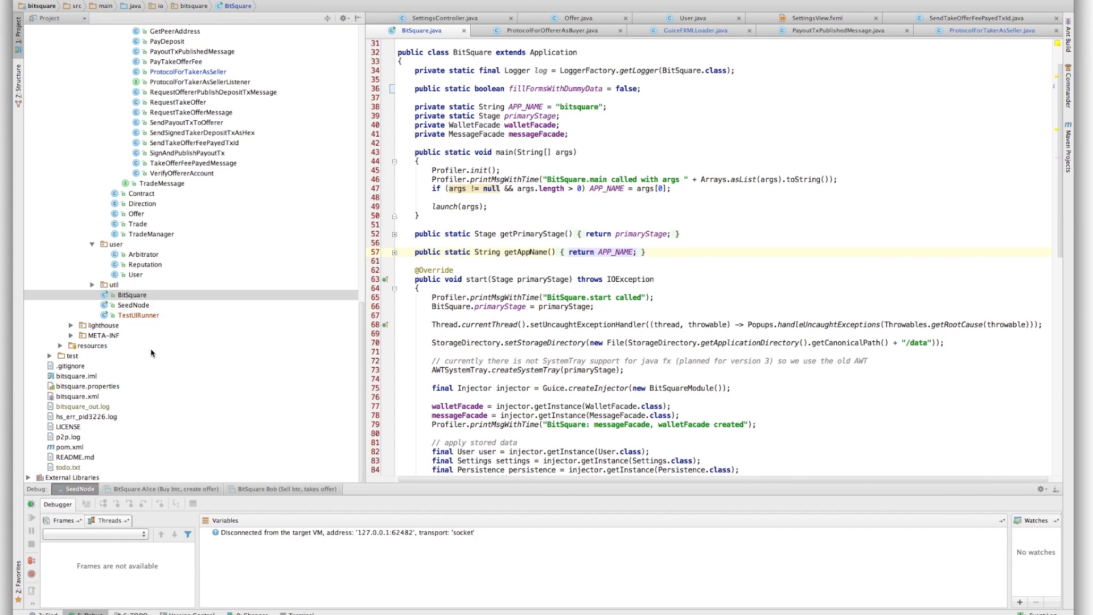
{"action": "left_click", "coordinate": [134, 307]}
{"action": "double_click", "coordinate": [134, 307]}
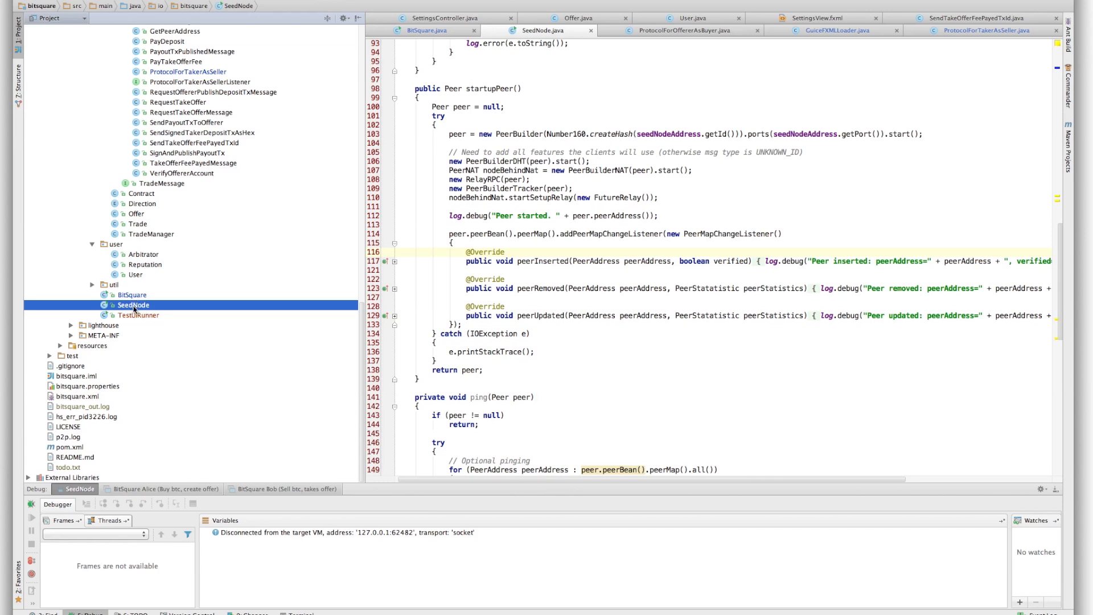
{"action": "left_click", "coordinate": [76, 490]}
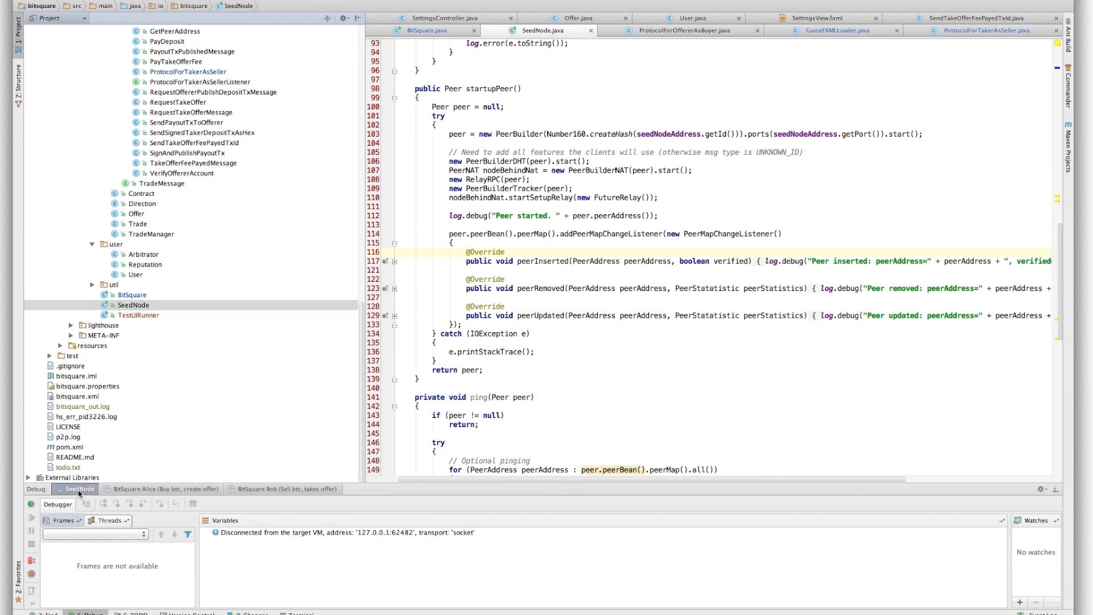
{"action": "left_click", "coordinate": [32, 505]}
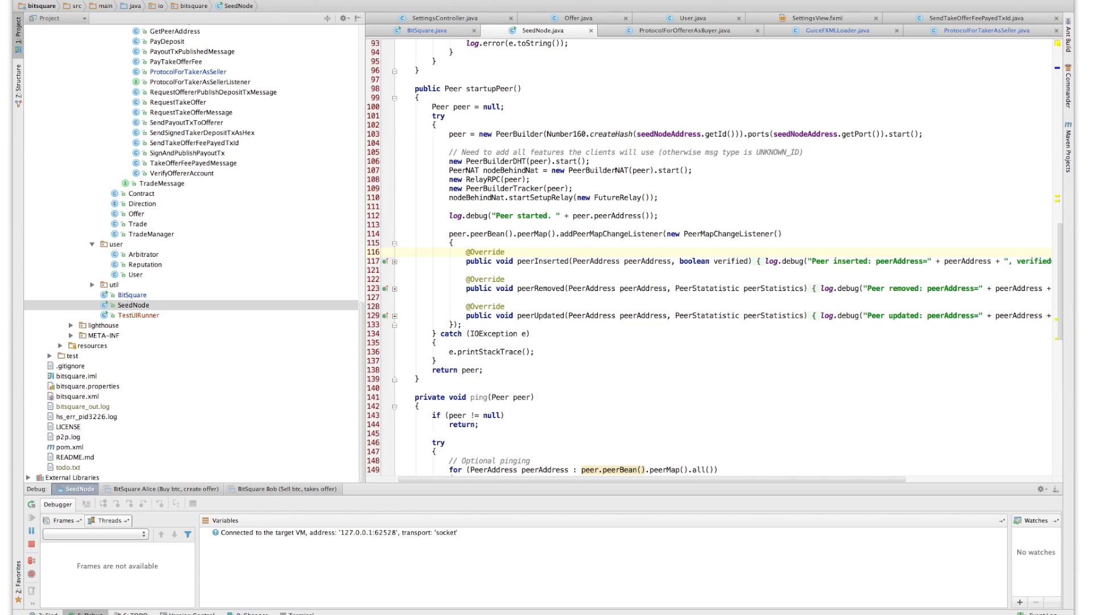
{"action": "left_click", "coordinate": [207, 0]}
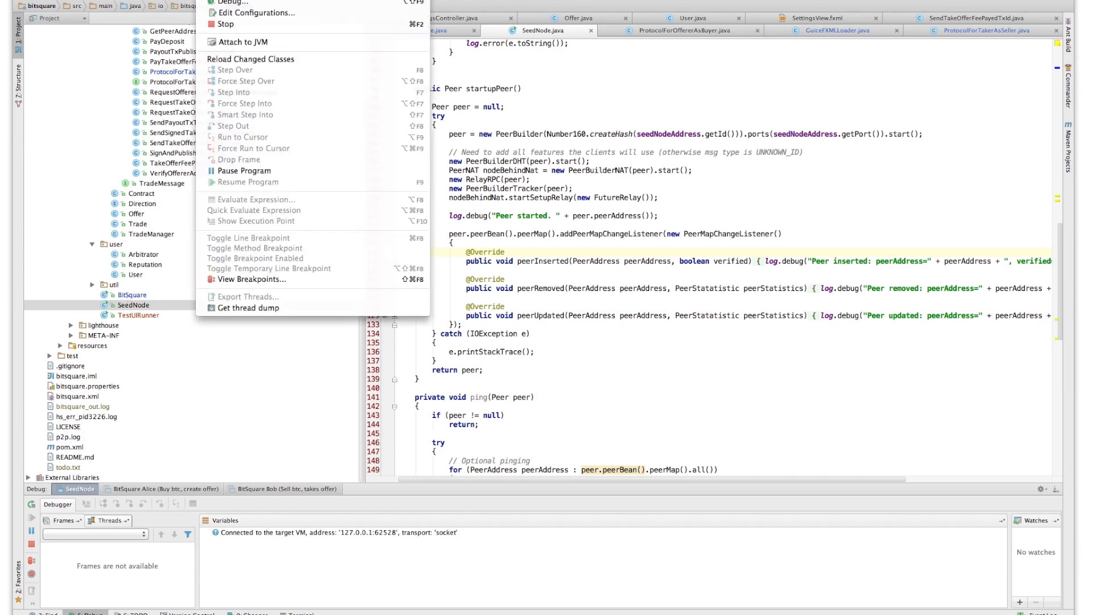
In Run/Debug Configurations, inspect BitSquare Alice's program argument 'alice'
{"action": "left_click", "coordinate": [236, 13]}
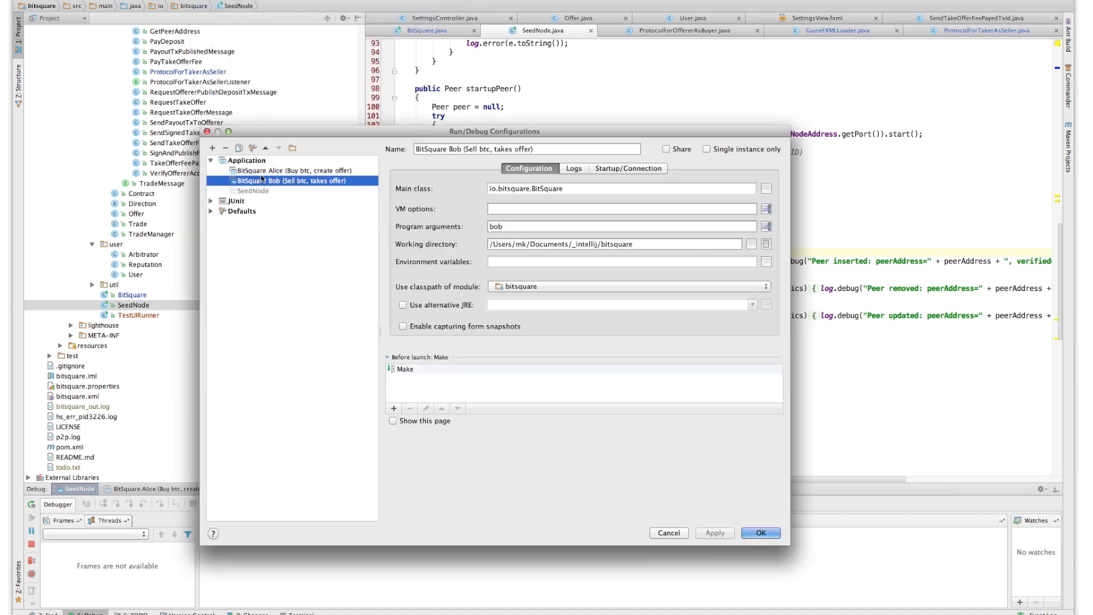
{"action": "left_click", "coordinate": [262, 172]}
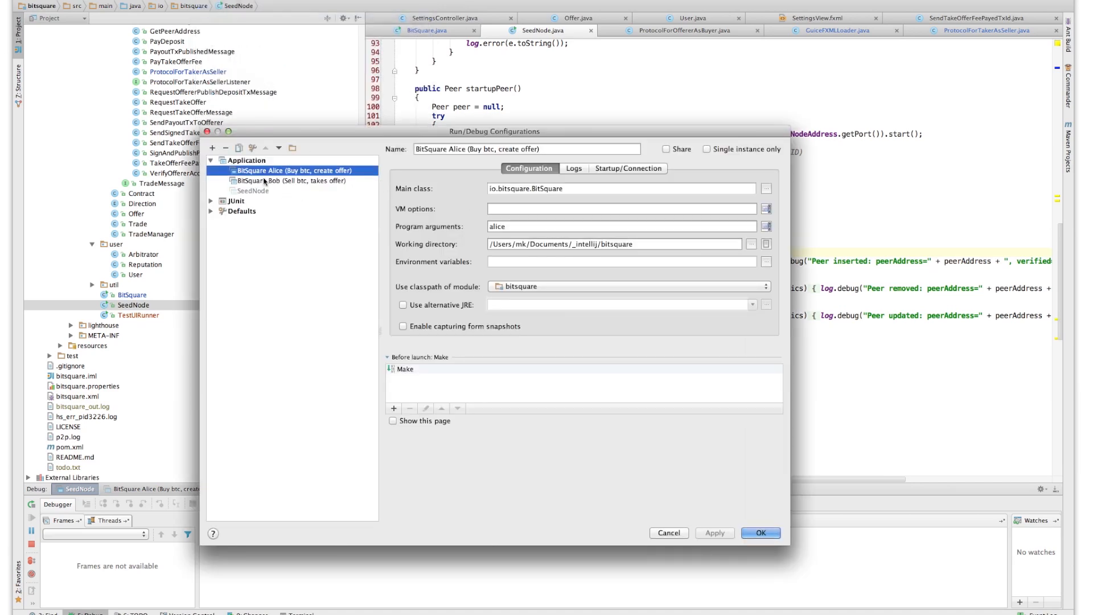
{"action": "double_click", "coordinate": [511, 228]}
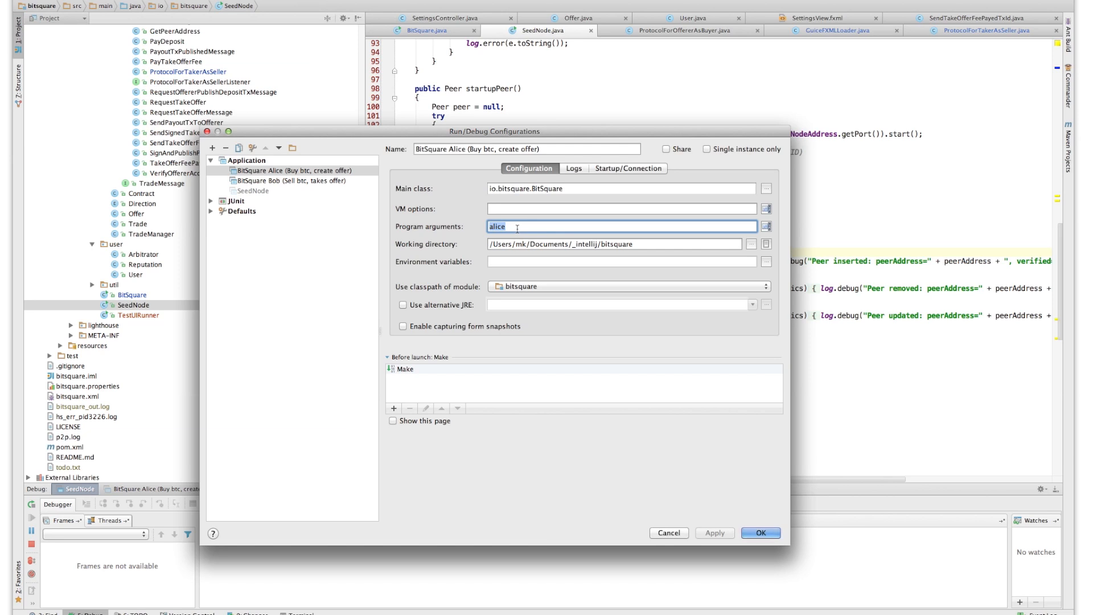
{"action": "left_click", "coordinate": [517, 228]}
{"action": "double_click", "coordinate": [499, 228]}
{"action": "left_click", "coordinate": [504, 228]}
{"action": "double_click", "coordinate": [498, 229]}
{"action": "left_click", "coordinate": [510, 230]}
{"action": "double_click", "coordinate": [502, 226]}
Compare it with Bob's 'bob' argument, then debug the BitSquare Alice configuration
{"action": "left_click", "coordinate": [313, 181]}
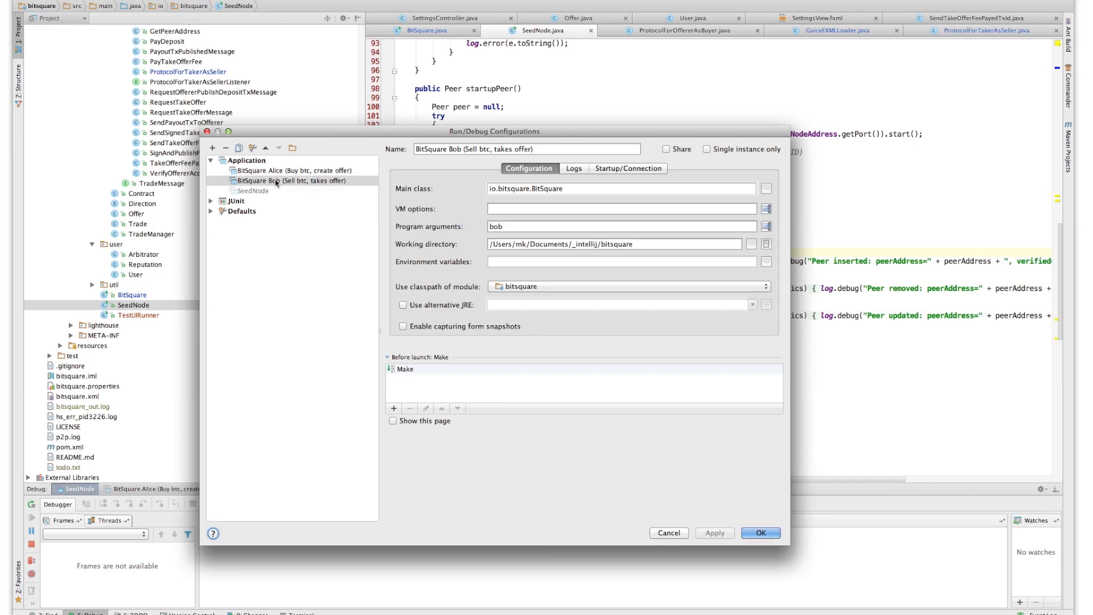
{"action": "left_click", "coordinate": [315, 172]}
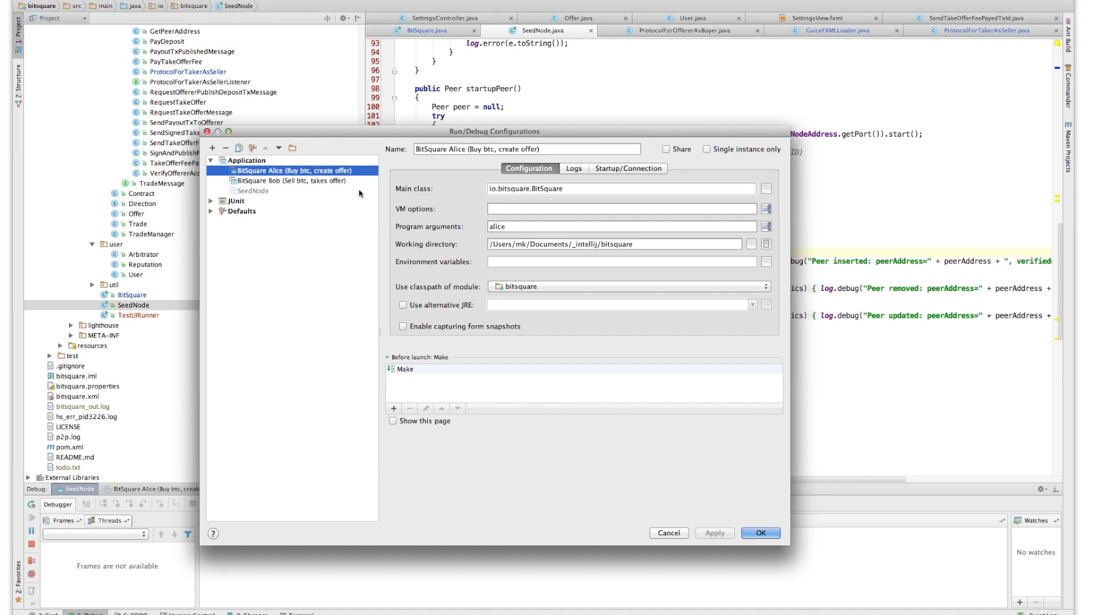
{"action": "key", "text": "Return"}
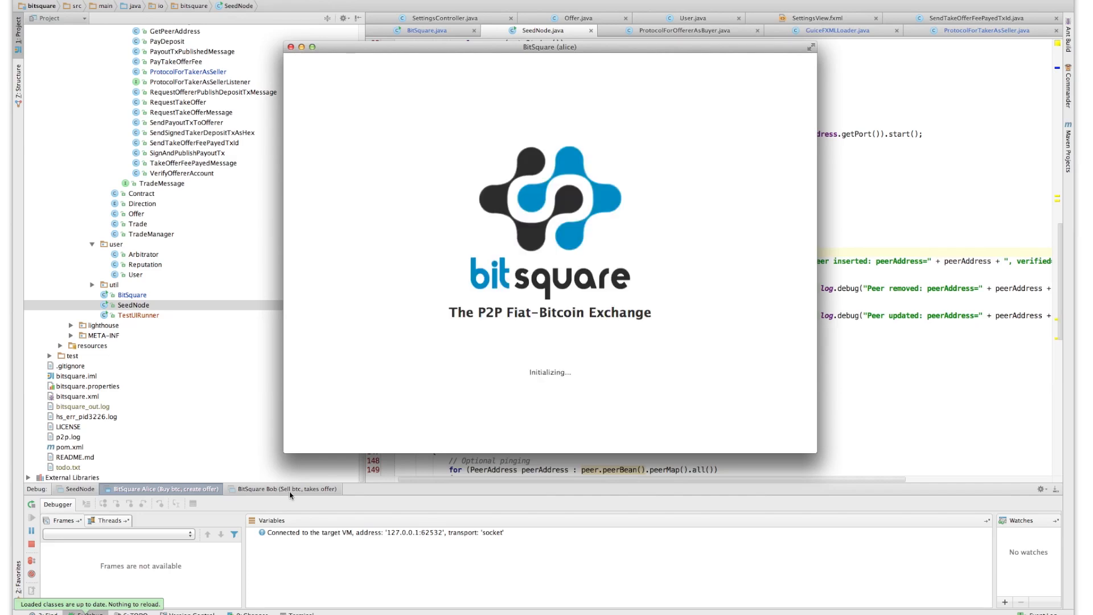
Rerun the BitSquare Bob debug session and place Bob's window to the right of Alice's
{"action": "left_click", "coordinate": [289, 490]}
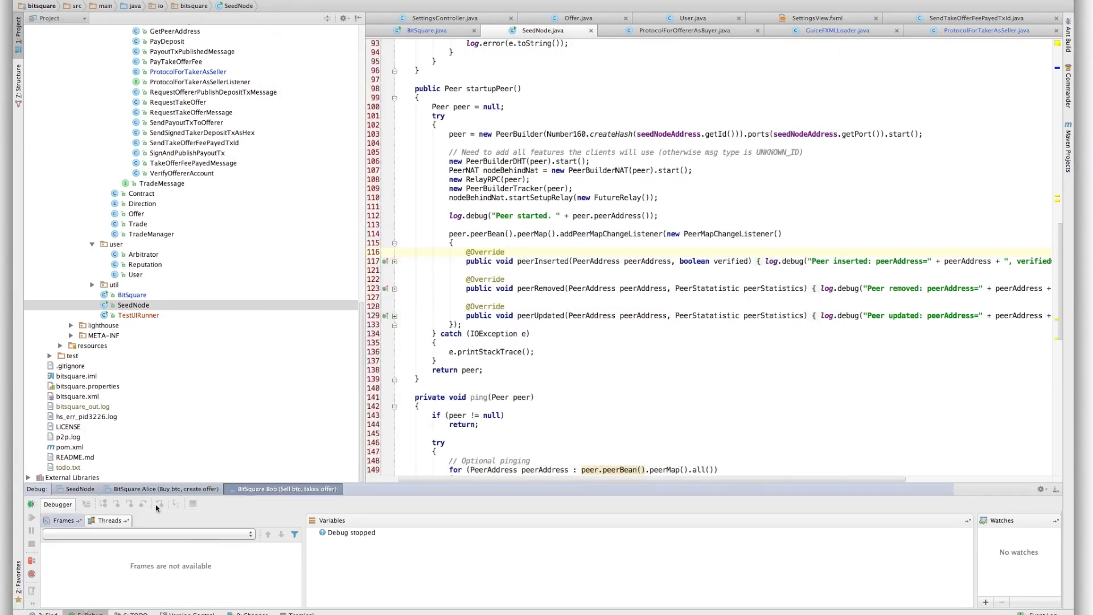
{"action": "left_click", "coordinate": [32, 504]}
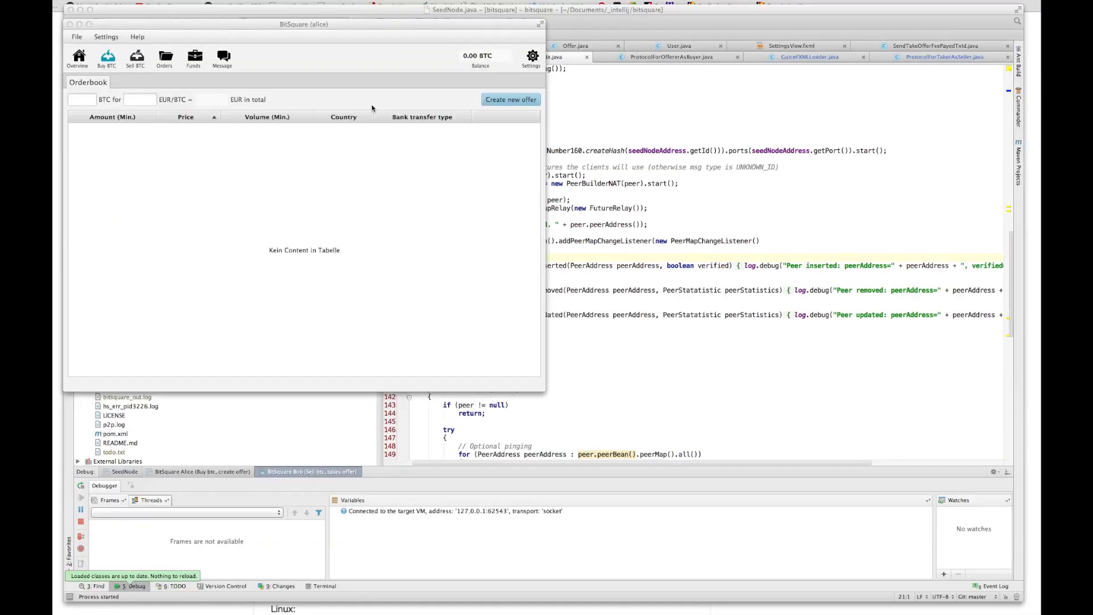
{"action": "left_click_drag", "start_coordinate": [431, 72], "coordinate": [669, 28]}
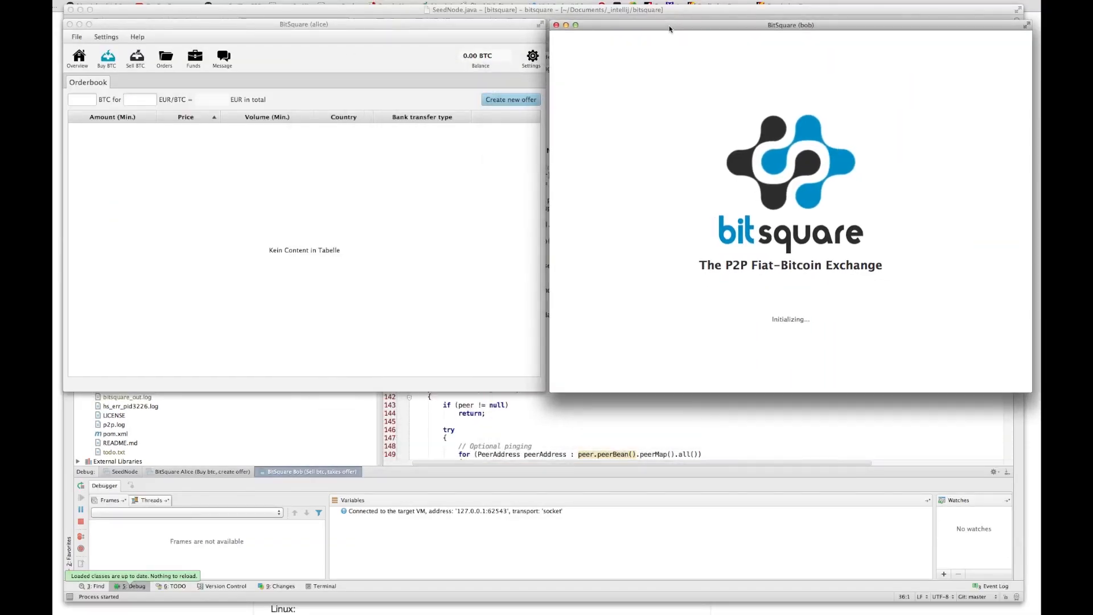
{"action": "left_click", "coordinate": [311, 190]}
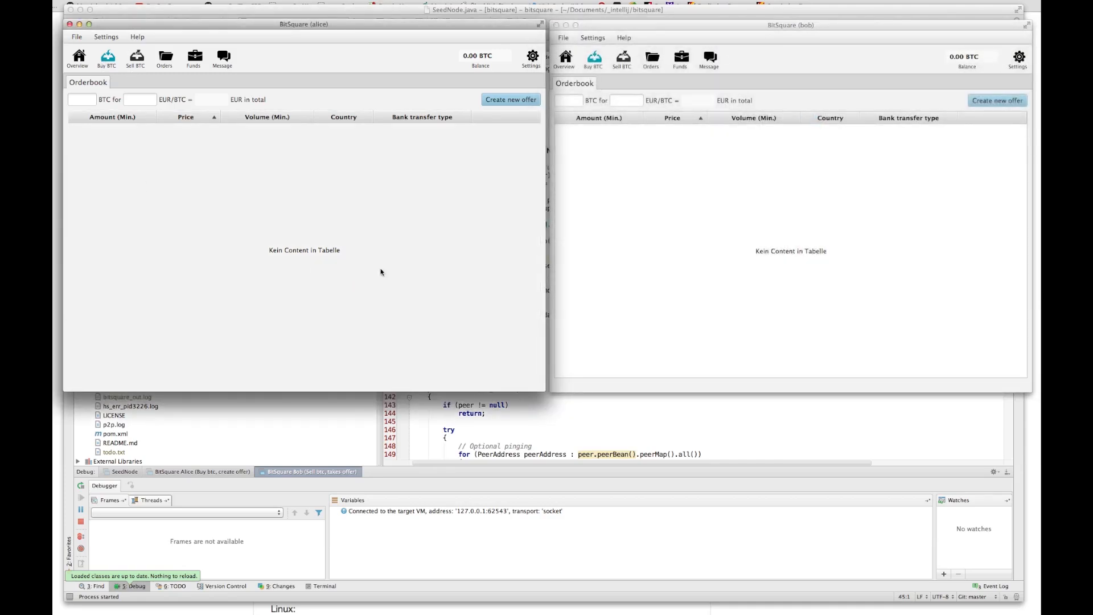
{"action": "left_click", "coordinate": [669, 221]}
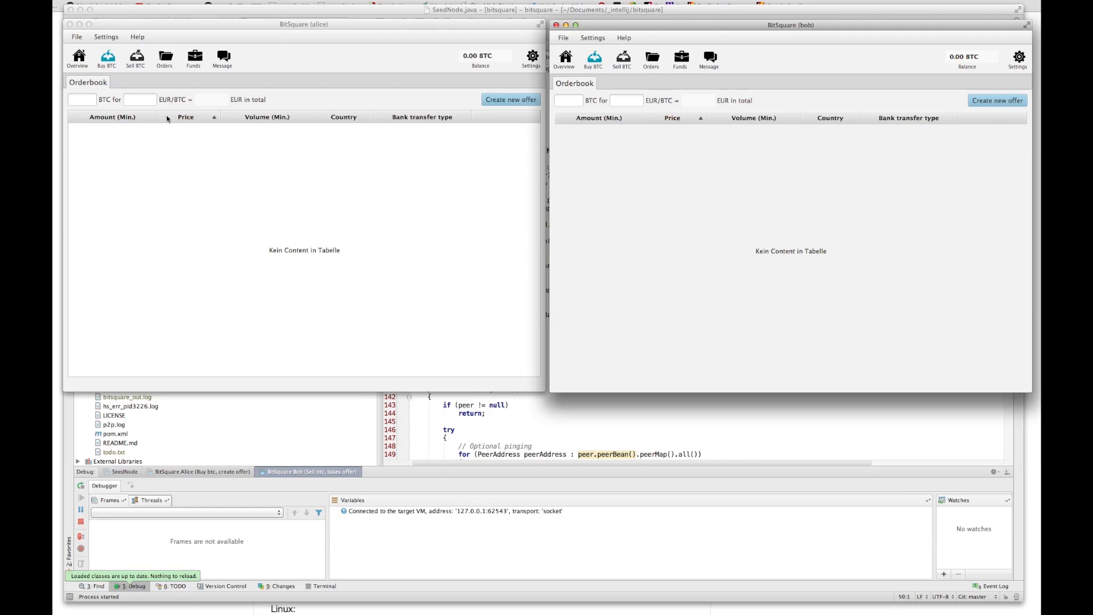
{"action": "left_click", "coordinate": [340, 205]}
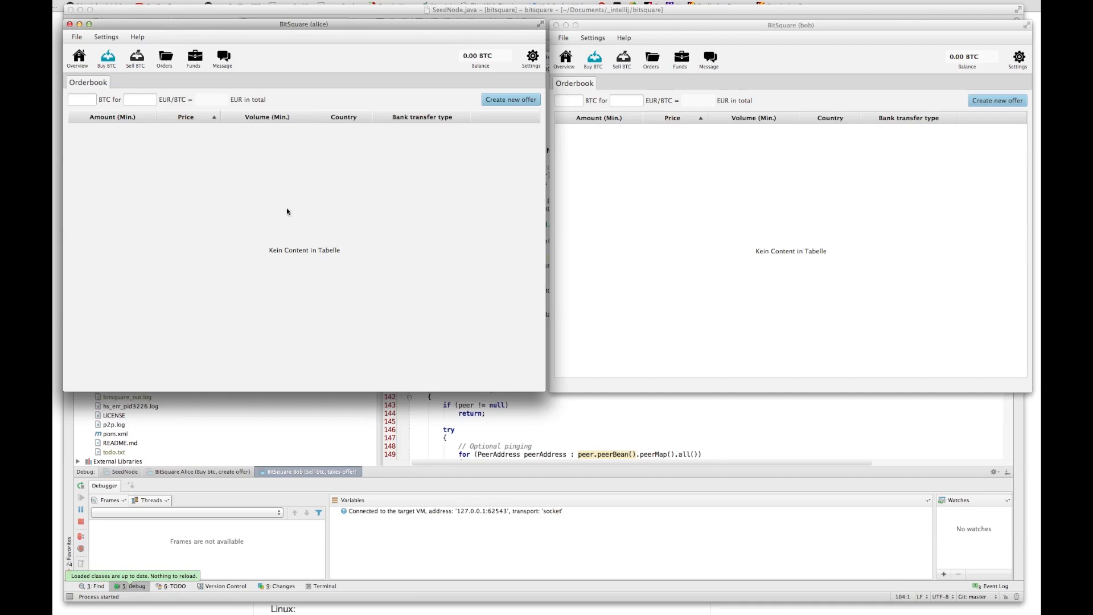
{"action": "left_click", "coordinate": [1004, 102]}
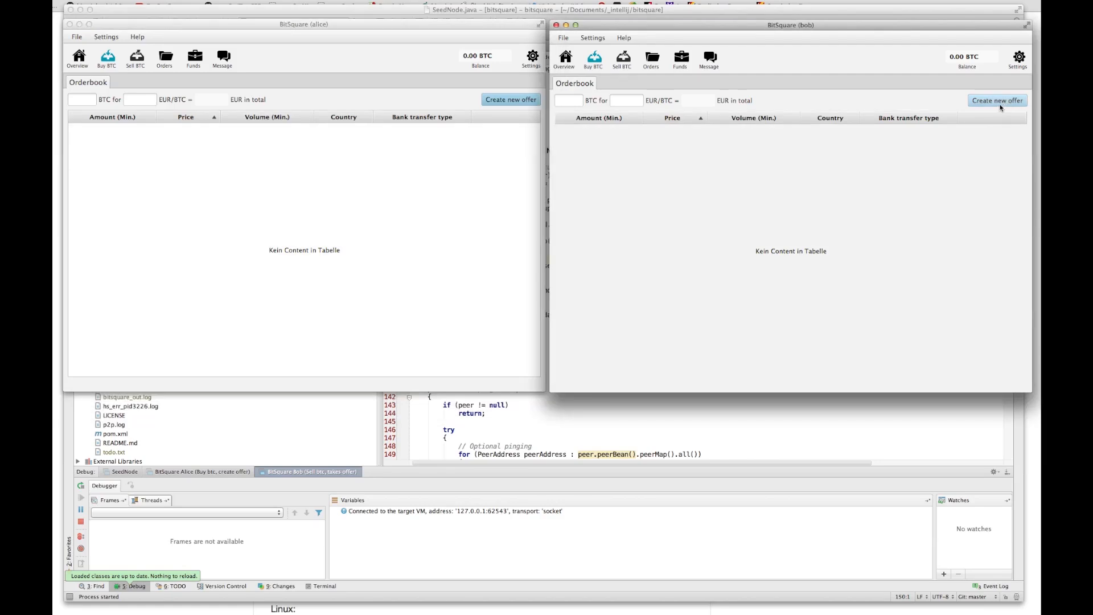
Try to create a new offer as Bob, then go to his settings from the 'Not registered yet' prompt
{"action": "left_click", "coordinate": [1005, 103]}
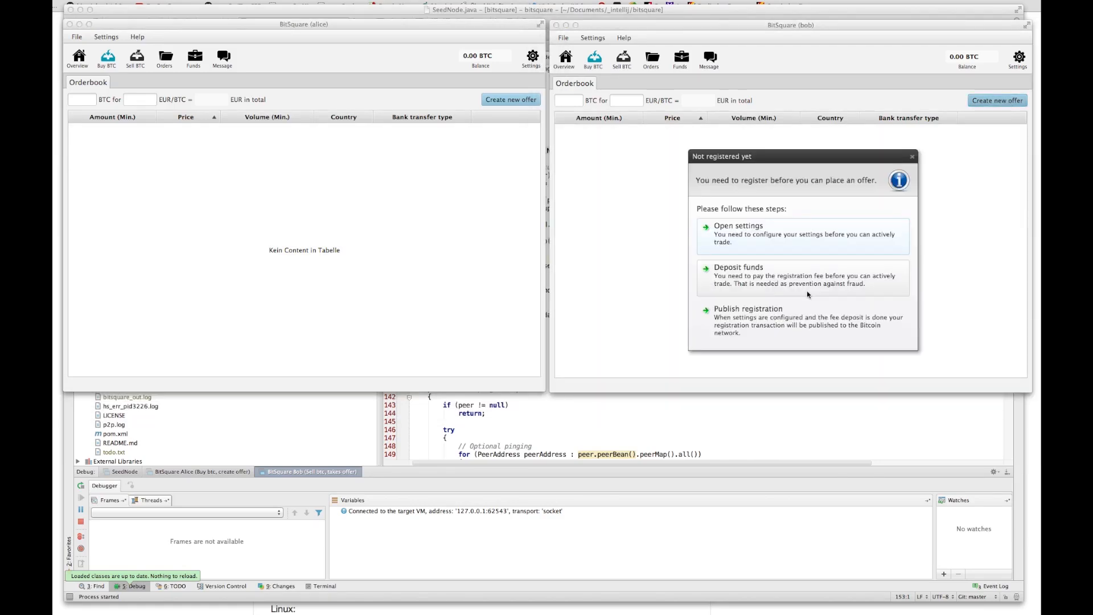
{"action": "left_click", "coordinate": [750, 240]}
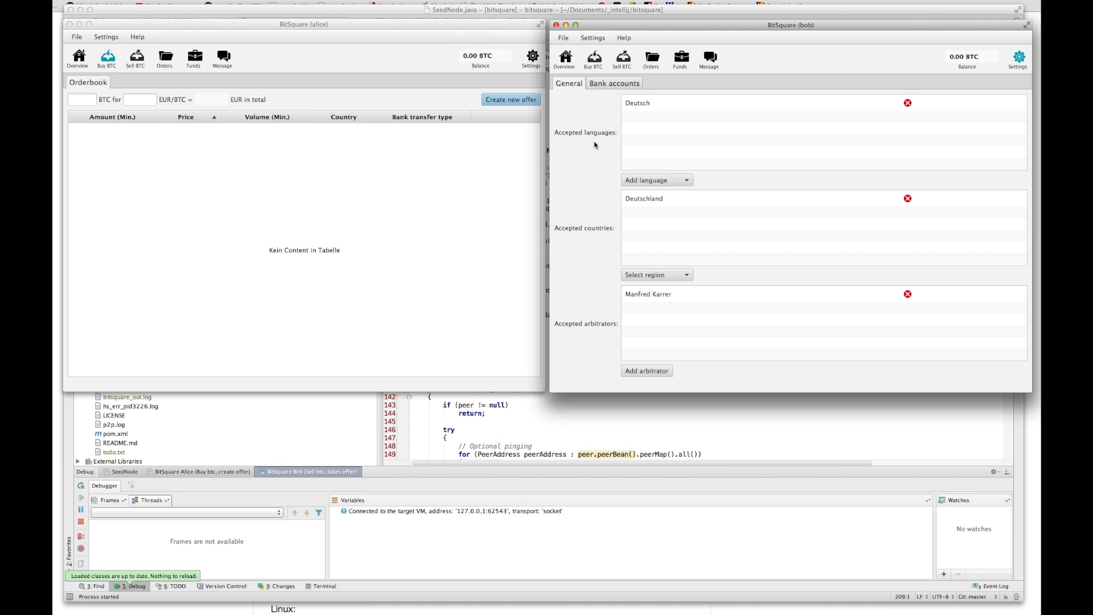
Add Englisch to Bob's accepted languages alongside Deutsch
{"action": "left_click", "coordinate": [679, 180]}
{"action": "left_click", "coordinate": [636, 274]}
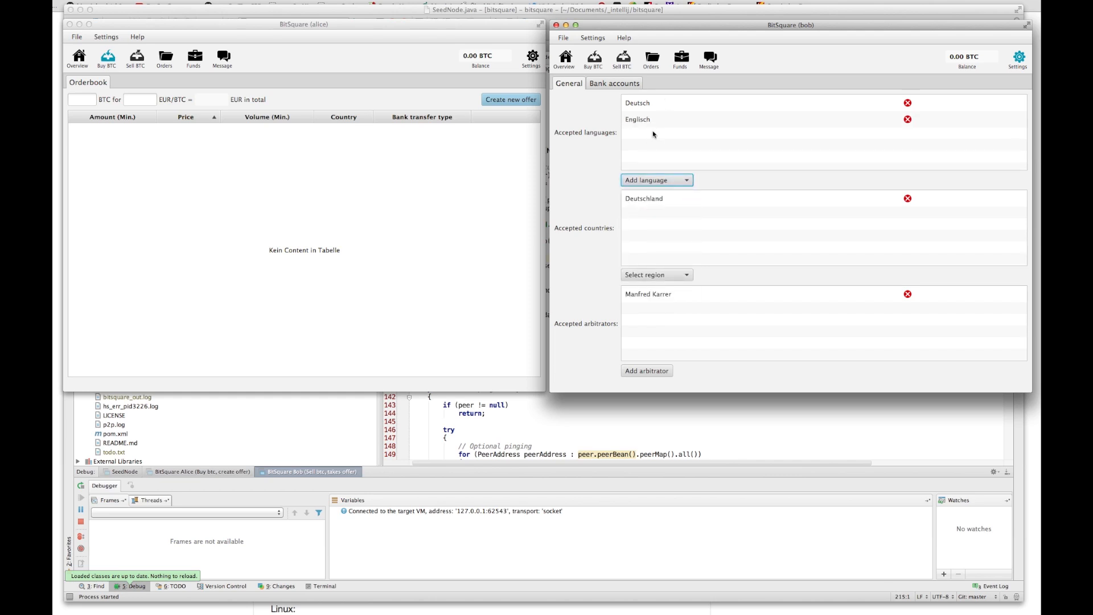
{"action": "left_click", "coordinate": [596, 151]}
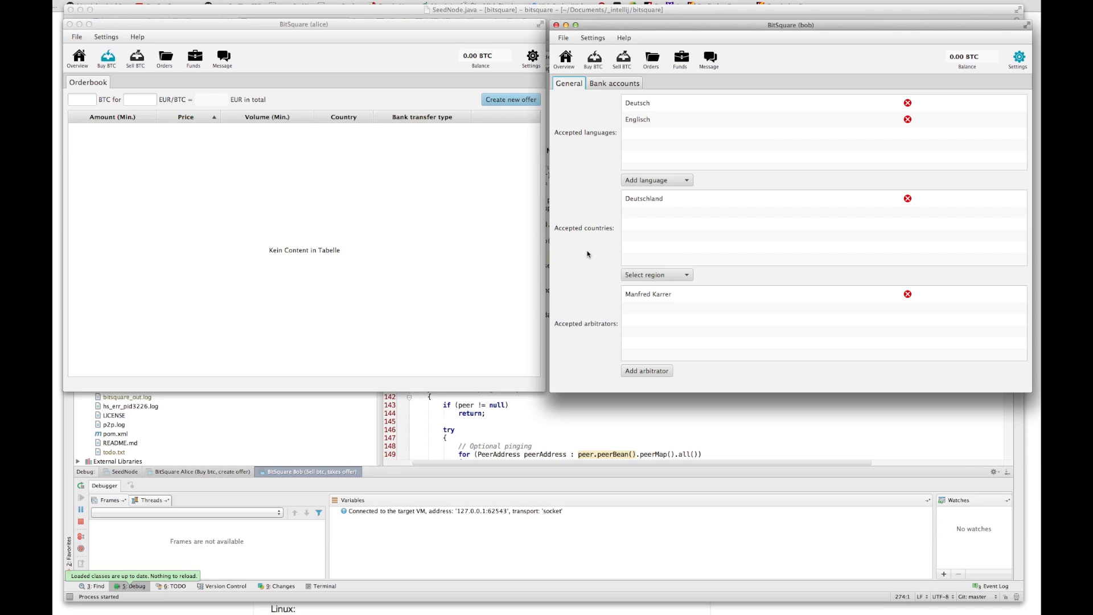
Choose the Europe region and add Frankreich as an accepted country
{"action": "left_click", "coordinate": [677, 275]}
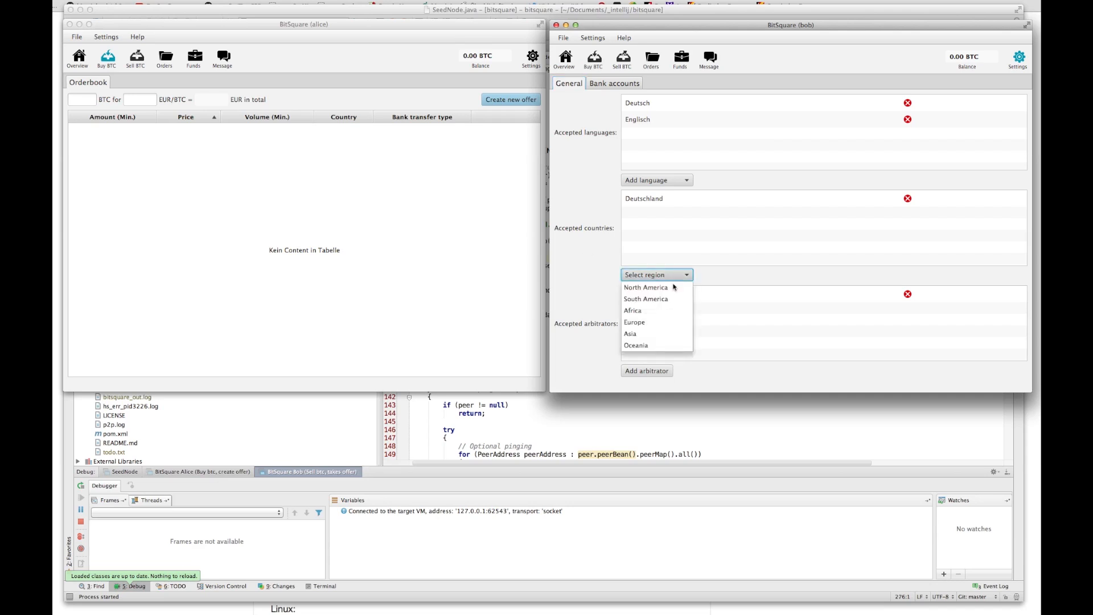
{"action": "left_click", "coordinate": [666, 327]}
{"action": "left_click", "coordinate": [747, 274]}
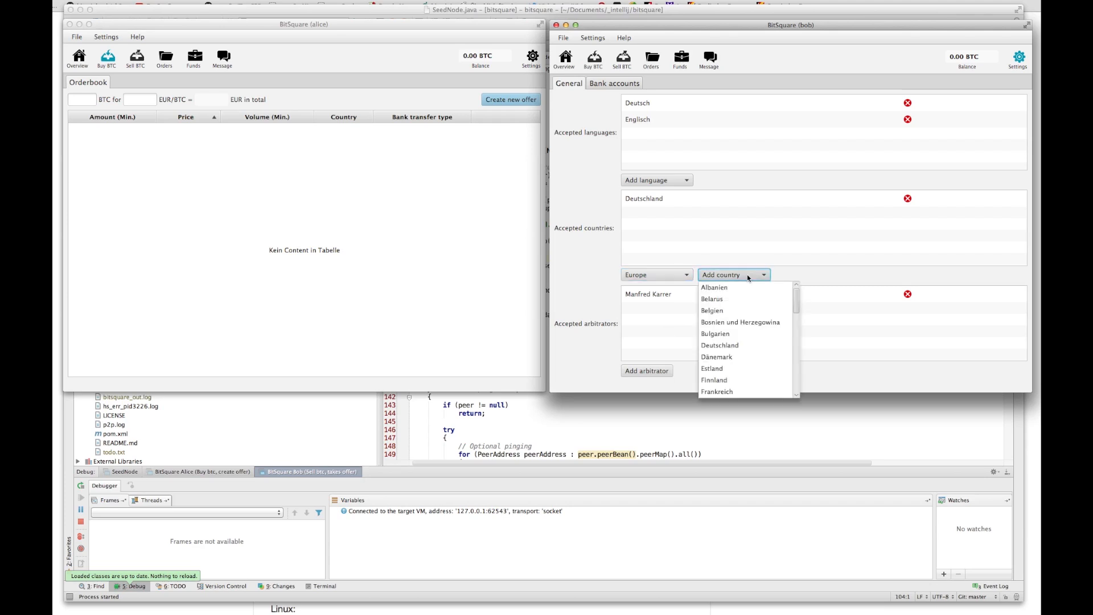
{"action": "left_click", "coordinate": [731, 391]}
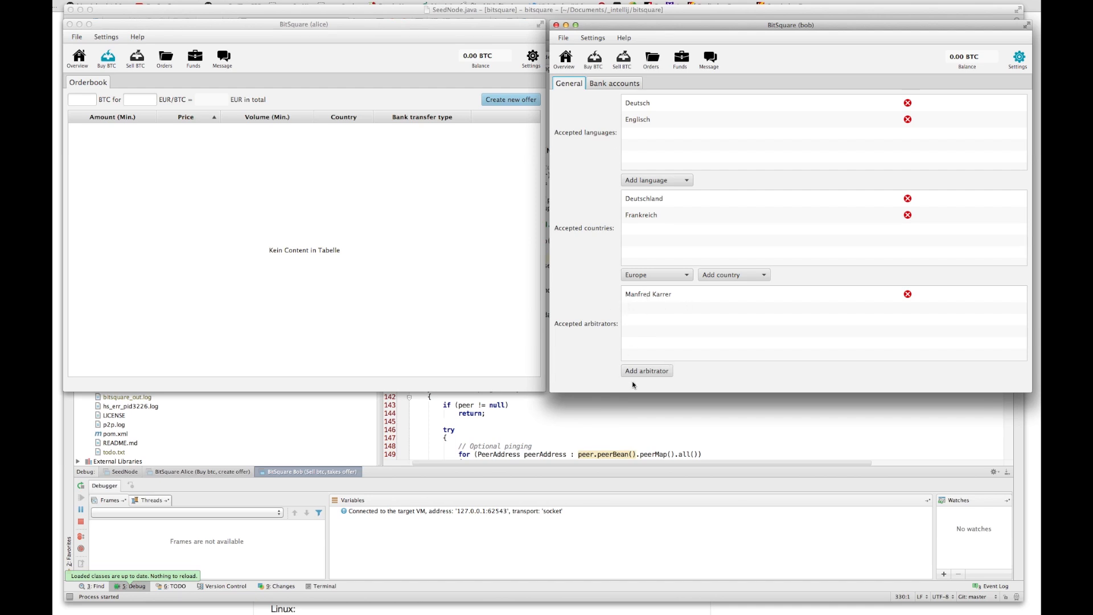
Browse the available arbitrator's details, then go to the Bank accounts settings
{"action": "left_click", "coordinate": [659, 371]}
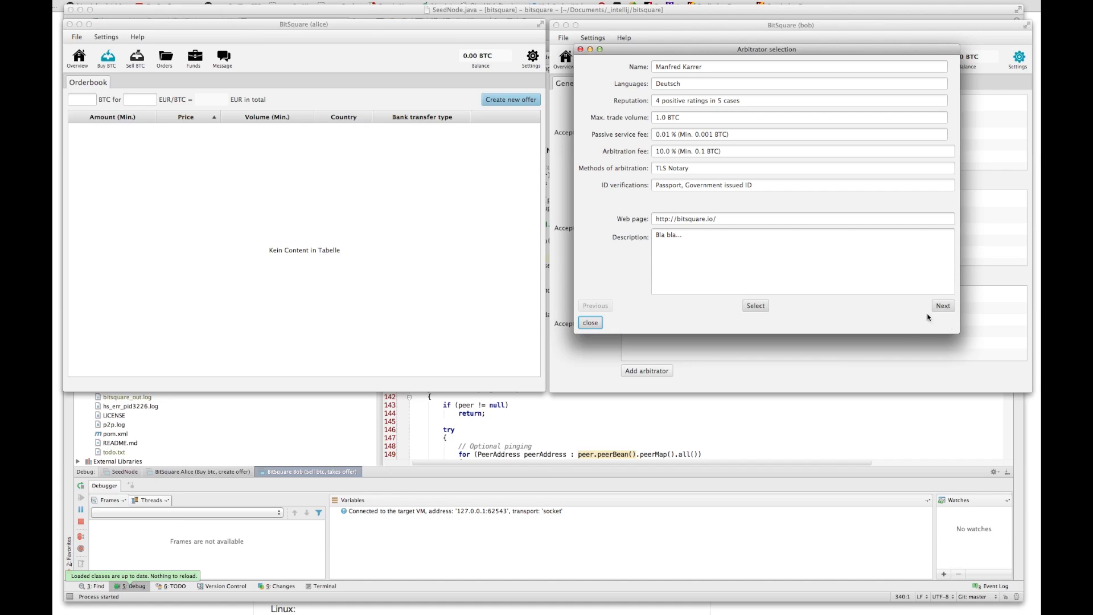
{"action": "left_click", "coordinate": [943, 307]}
{"action": "left_click", "coordinate": [593, 326]}
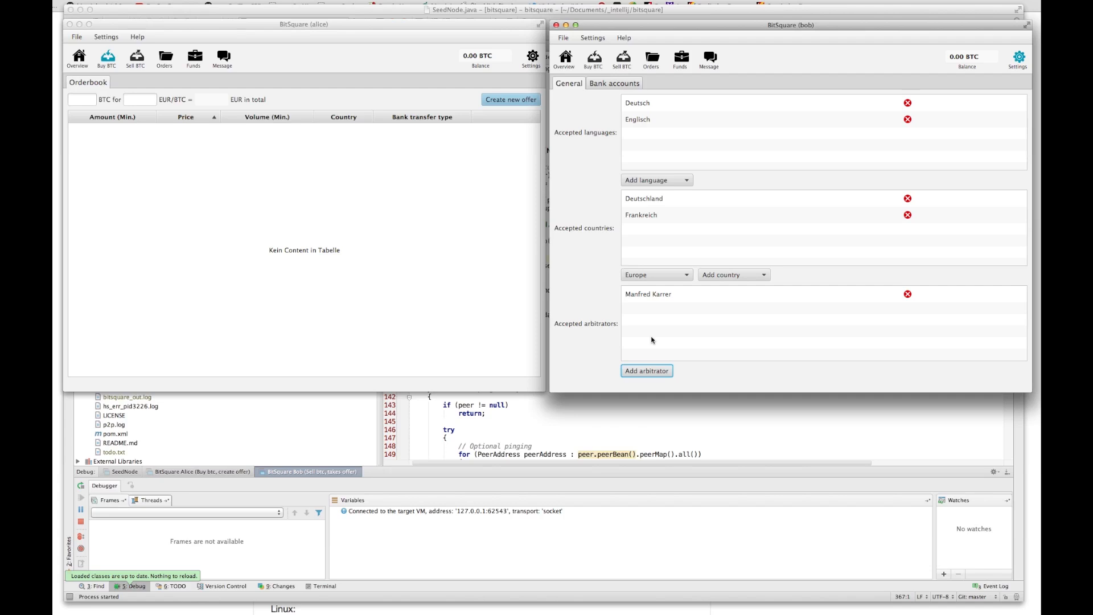
{"action": "left_click", "coordinate": [614, 83]}
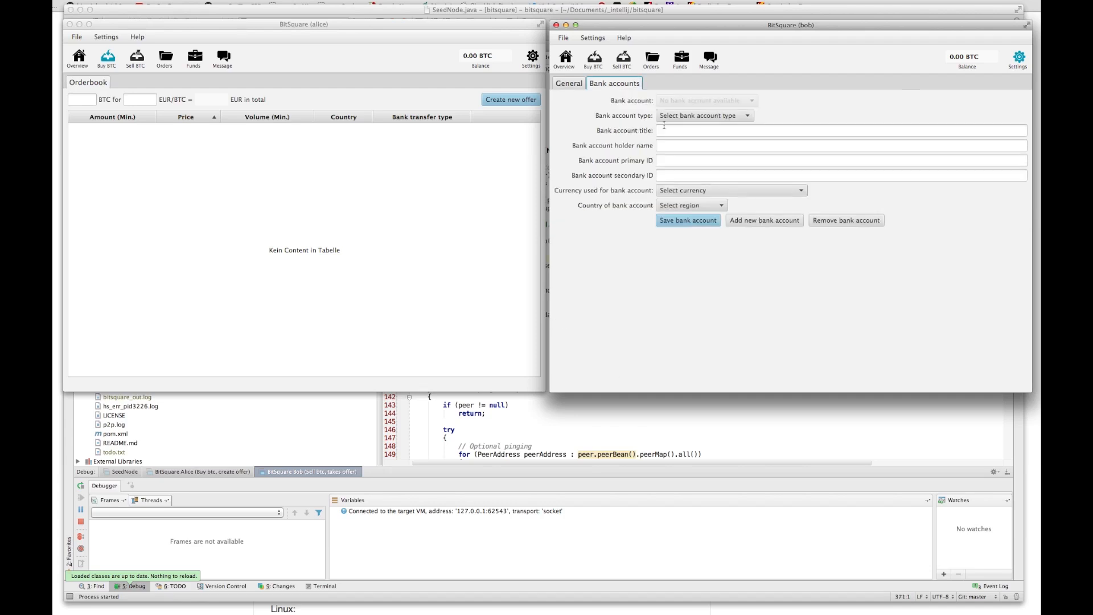
Fill in a Sepa account titled 'Main account' with the holder's name, IBAN and BIC
{"action": "left_click", "coordinate": [716, 116]}
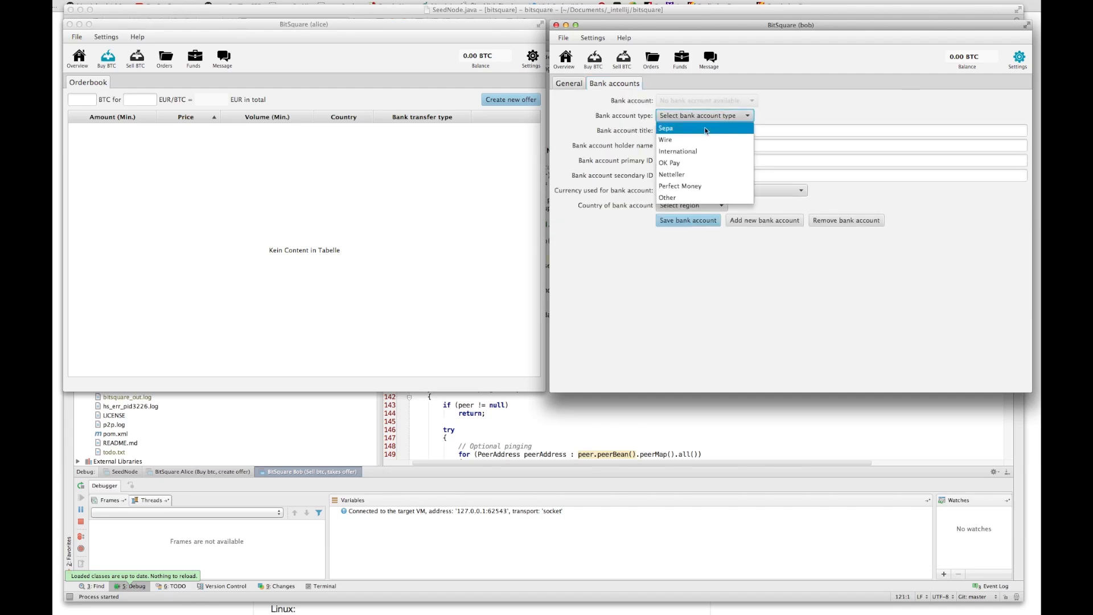
{"action": "left_click", "coordinate": [689, 127]}
{"action": "left_click", "coordinate": [690, 134]}
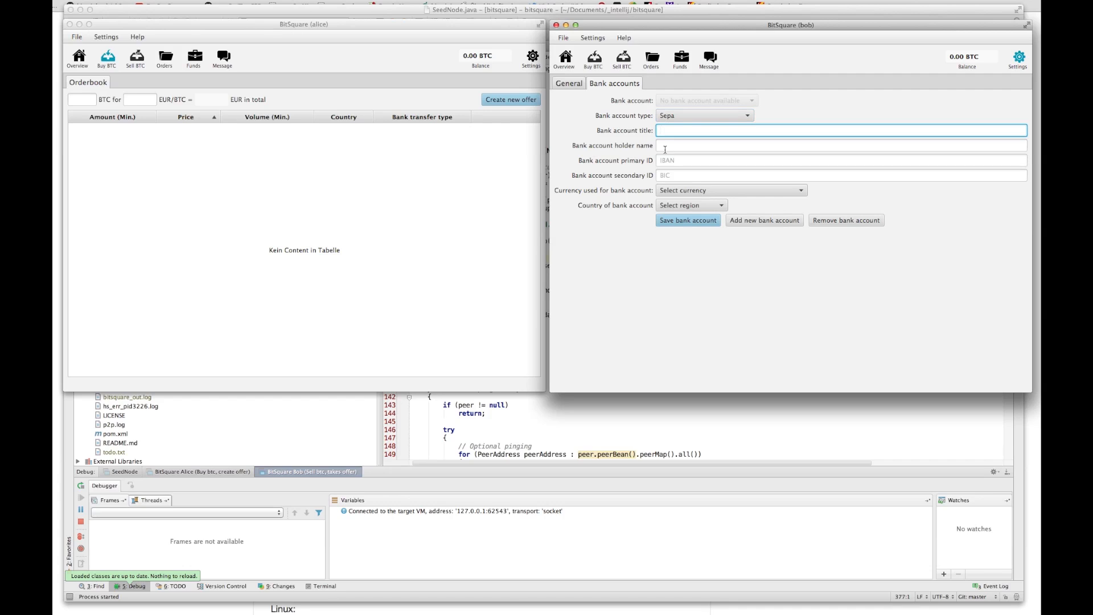
{"action": "type", "text": "Main account"}
{"action": "left_click", "coordinate": [665, 147]}
{"action": "type", "text": "Manfr"}
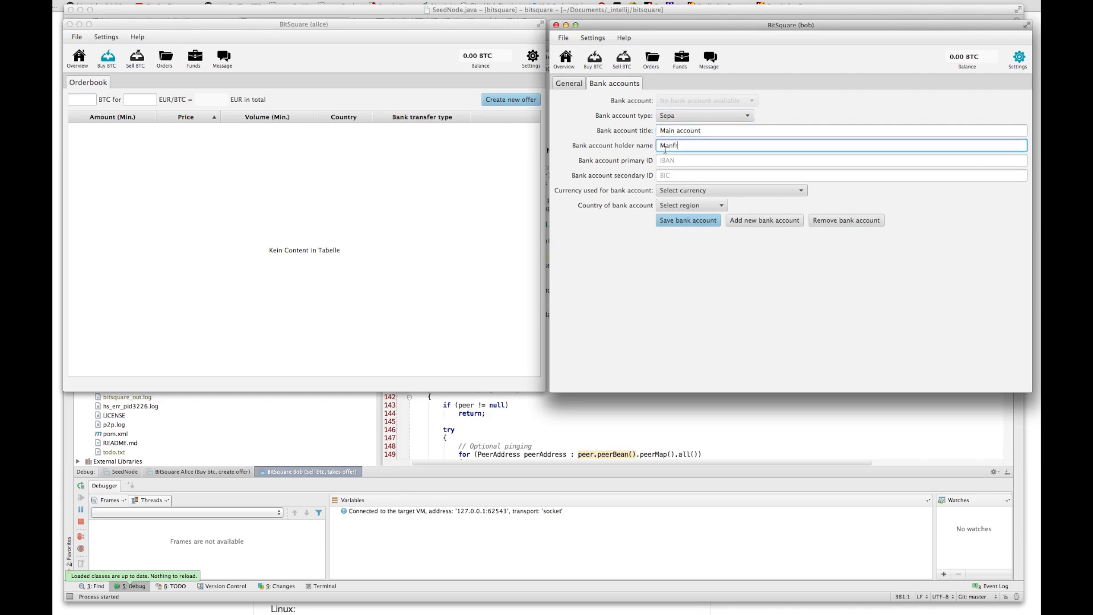
{"action": "type", "text": "ed Karrer"}
{"action": "key", "text": "Tab"}
{"action": "type", "text": "213123123"}
{"action": "left_click", "coordinate": [670, 176]}
{"action": "type", "text": "32423423"}
Set currency EUR and country Deutschland (Europe), save the bank account, and open Funds
{"action": "left_click", "coordinate": [721, 191]}
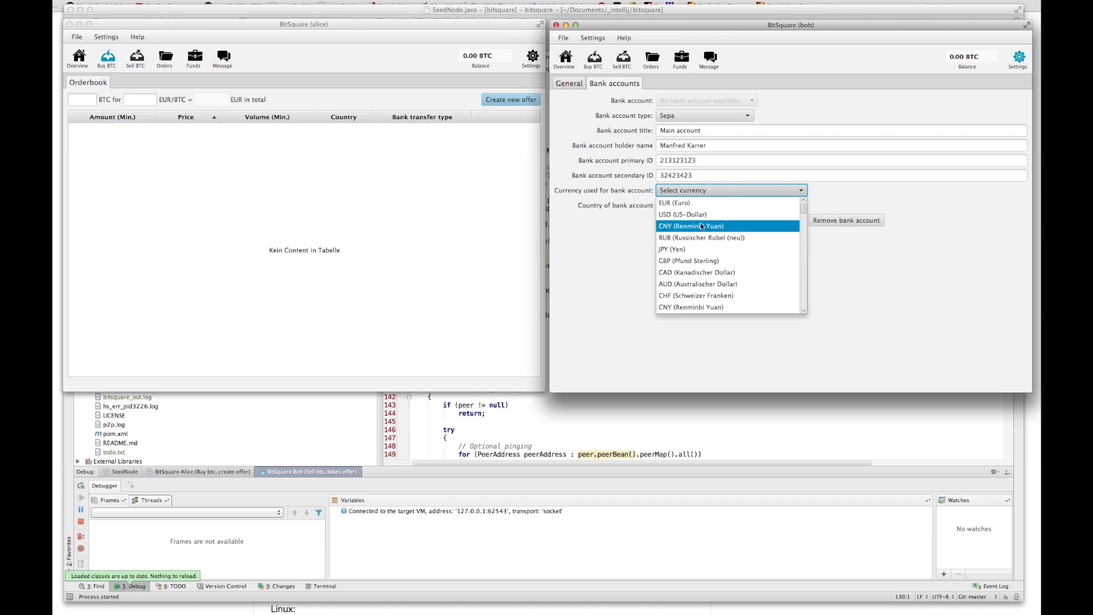
{"action": "left_click", "coordinate": [700, 203]}
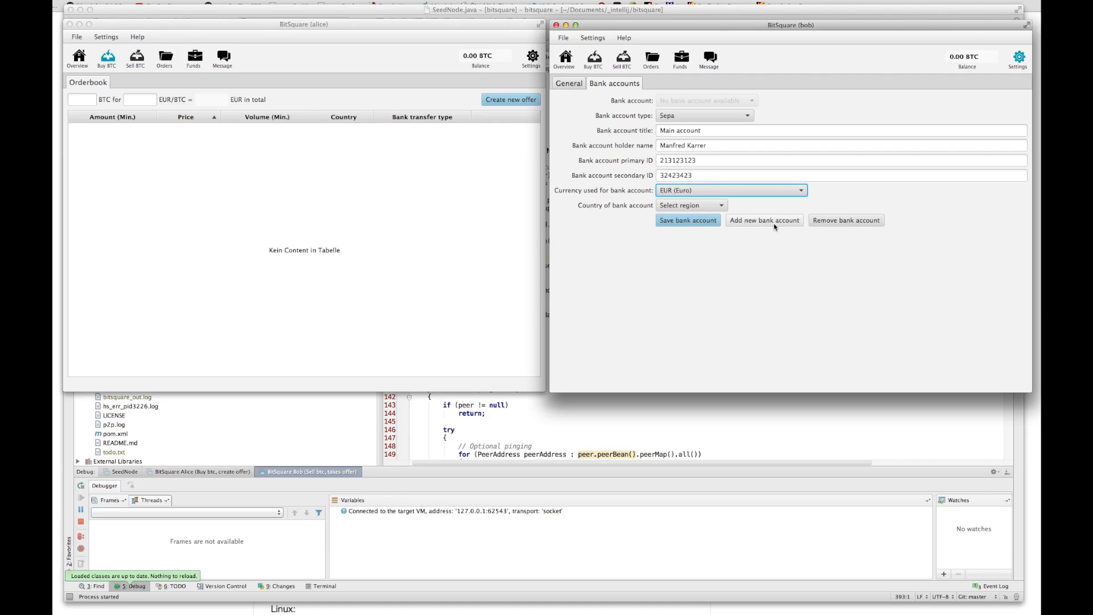
{"action": "left_click", "coordinate": [693, 206]}
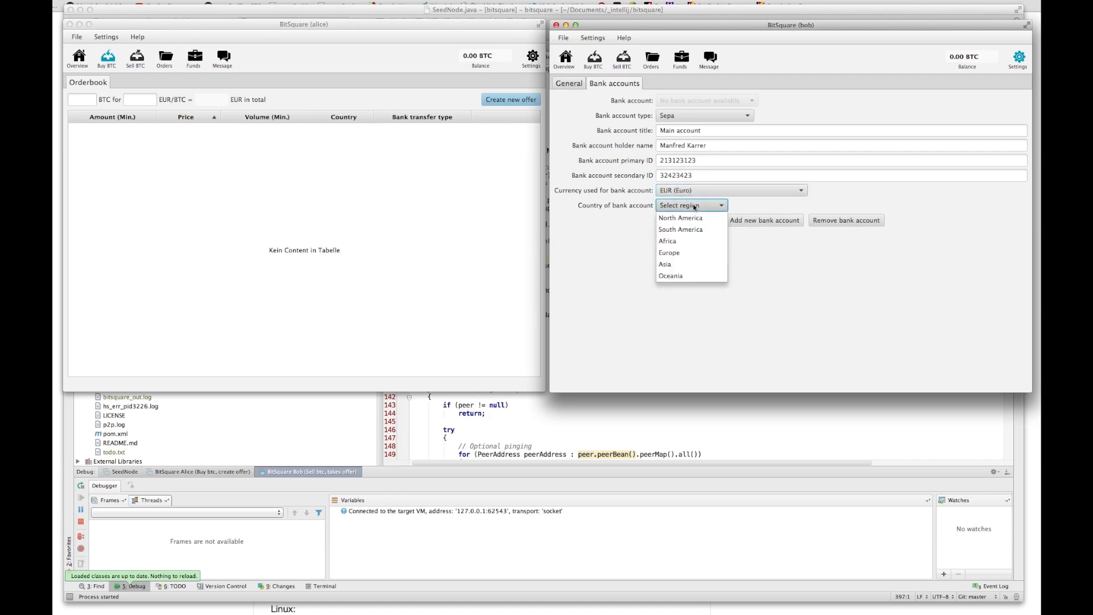
{"action": "left_click", "coordinate": [678, 252]}
{"action": "left_click", "coordinate": [764, 206]}
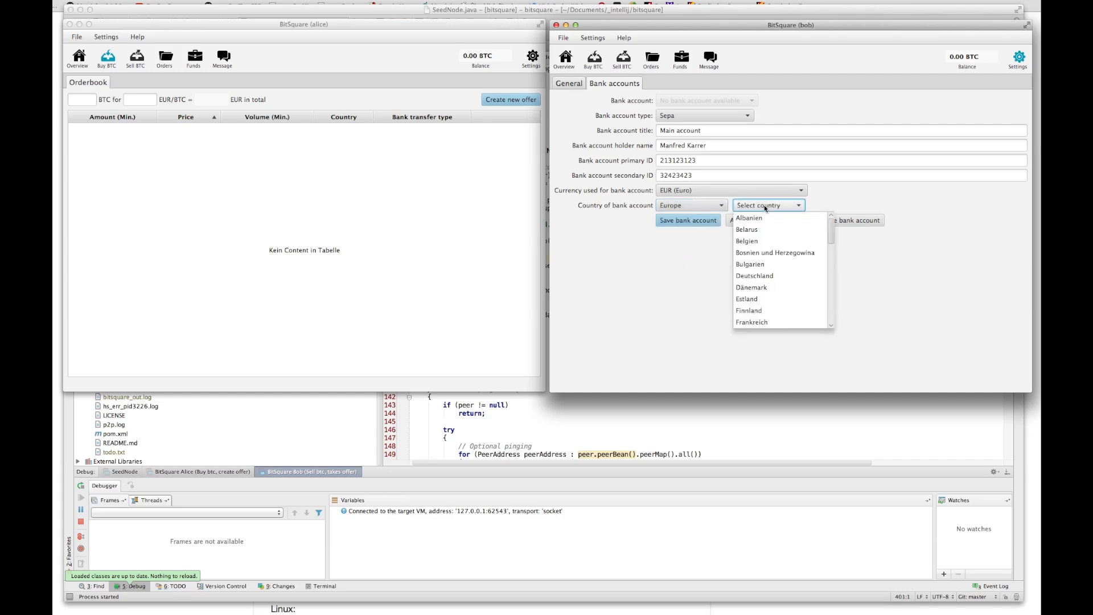
{"action": "left_click", "coordinate": [773, 280]}
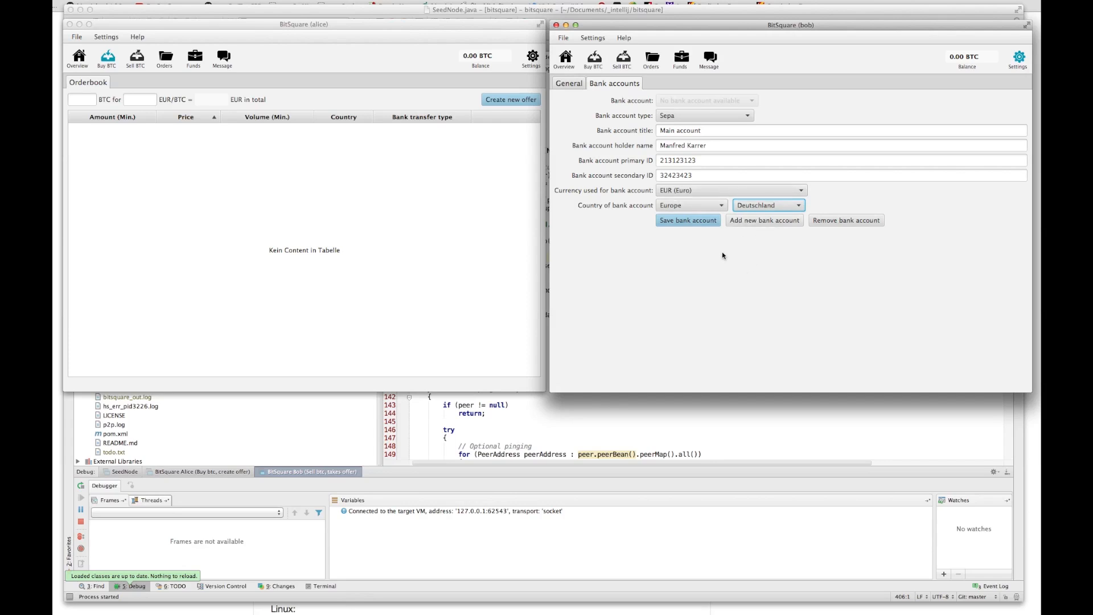
{"action": "left_click", "coordinate": [702, 225]}
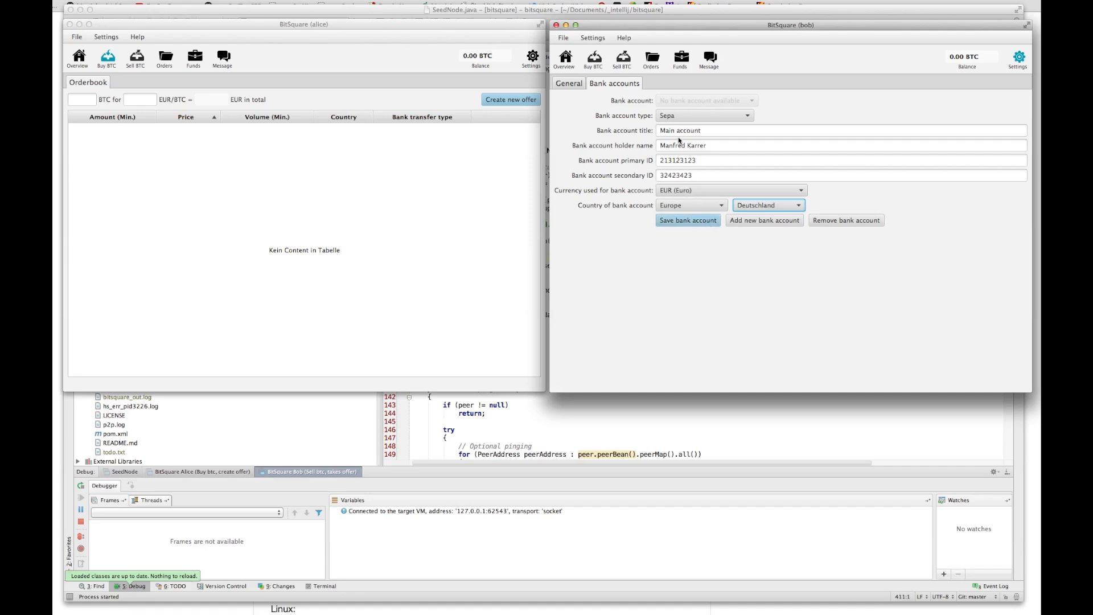
{"action": "left_click", "coordinate": [700, 224]}
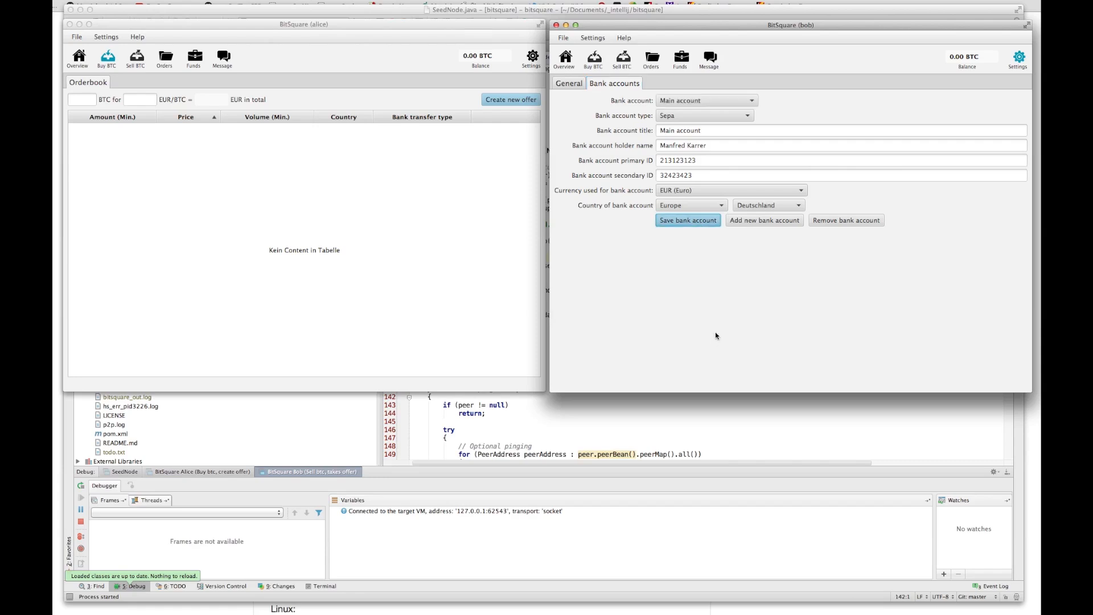
{"action": "left_click", "coordinate": [681, 57]}
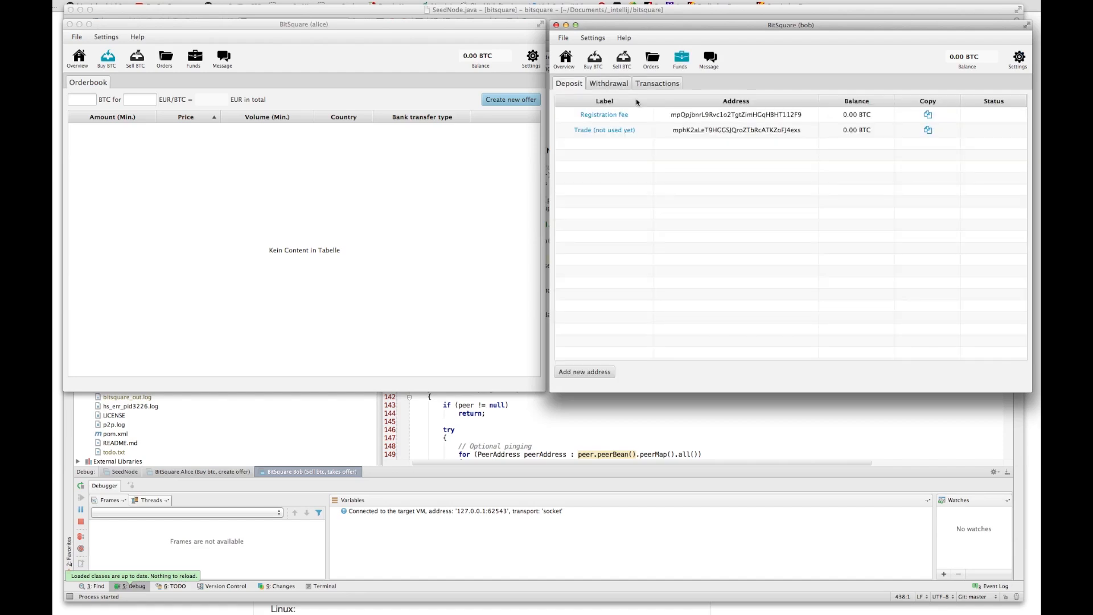
Attempt a Buy BTC offer, go to deposit funds, and copy Bob's registration fee address
{"action": "left_click", "coordinate": [594, 63]}
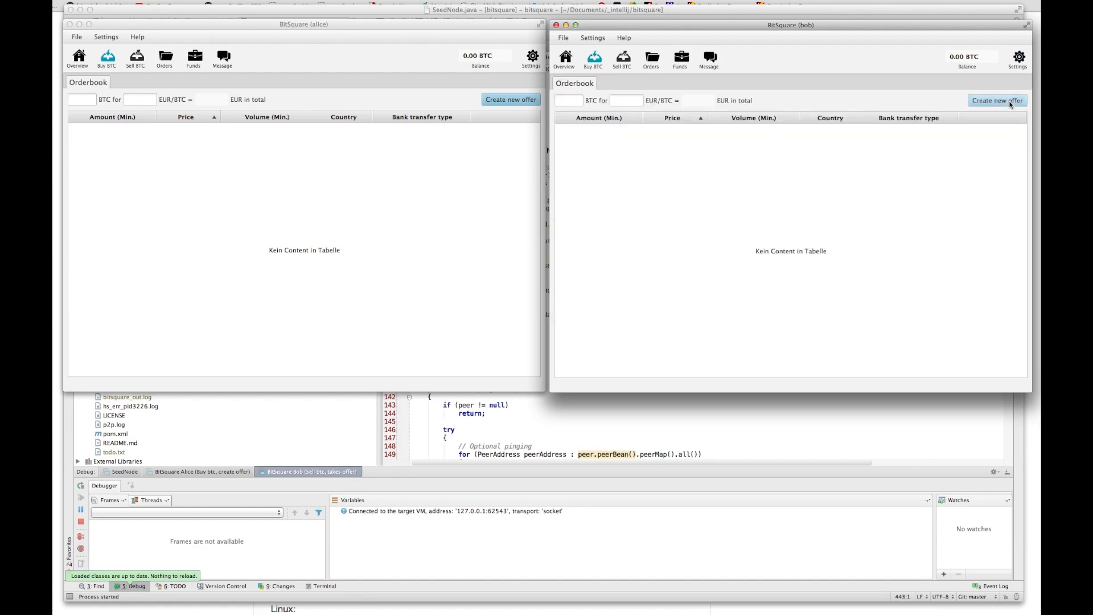
{"action": "left_click", "coordinate": [1008, 103]}
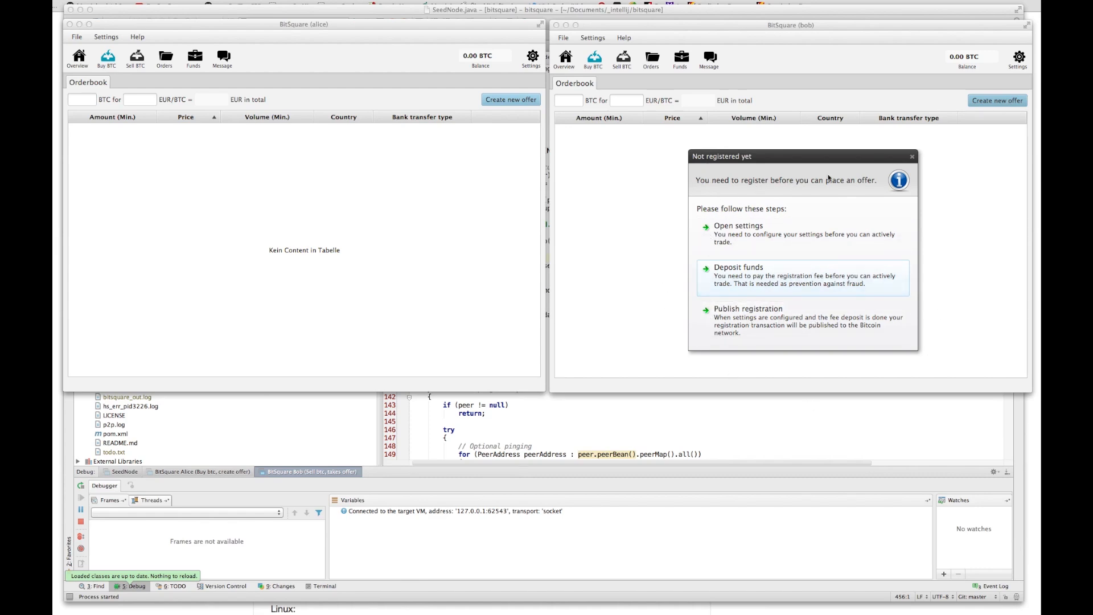
{"action": "left_click", "coordinate": [756, 281]}
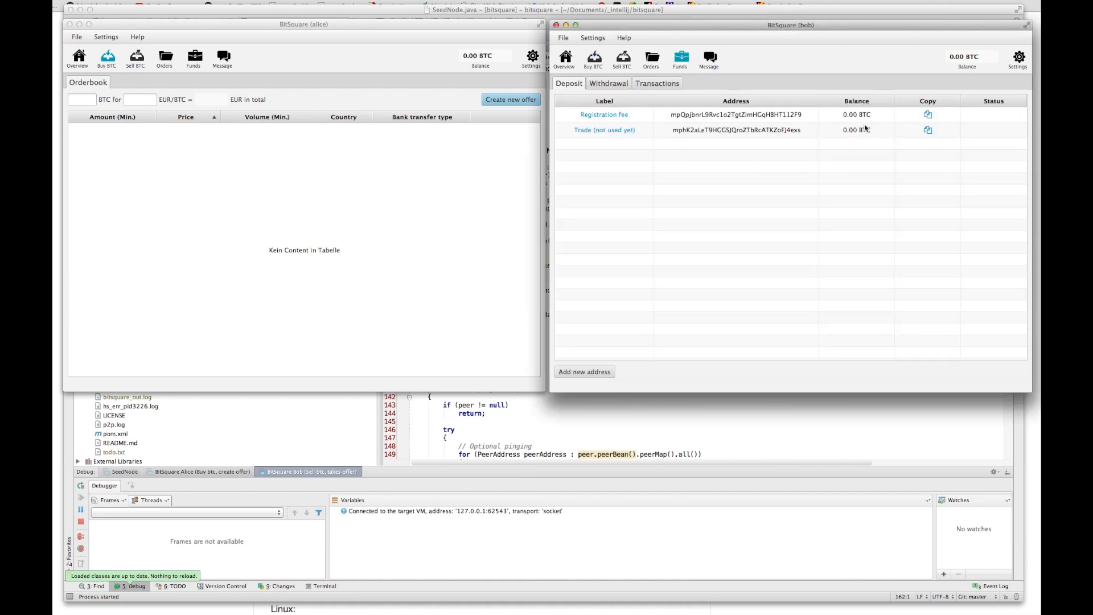
{"action": "left_click", "coordinate": [927, 116]}
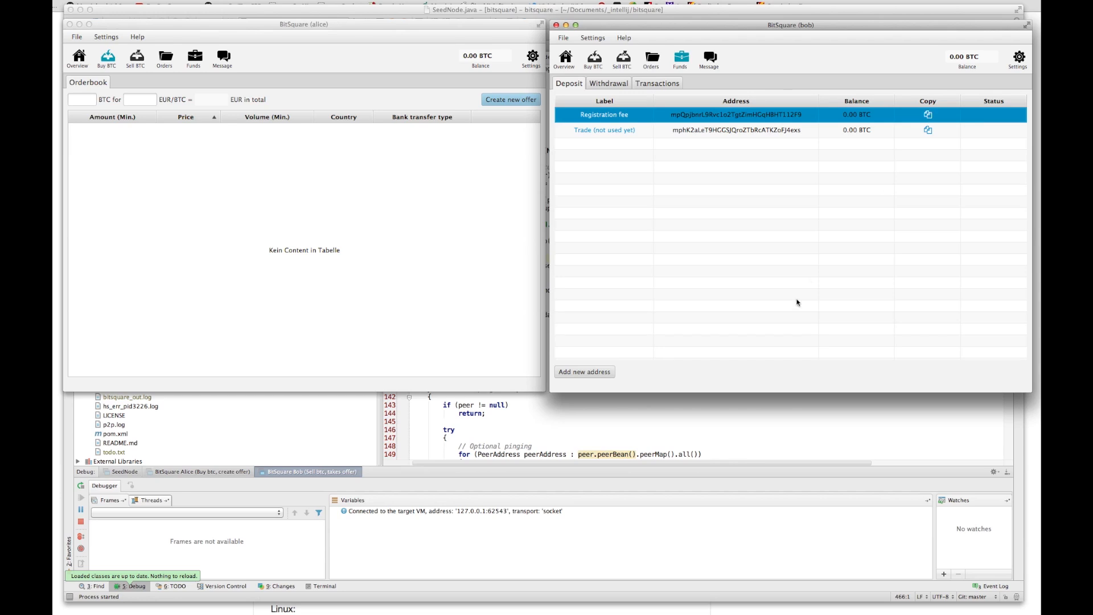
{"action": "key", "text": "super+Tab"}
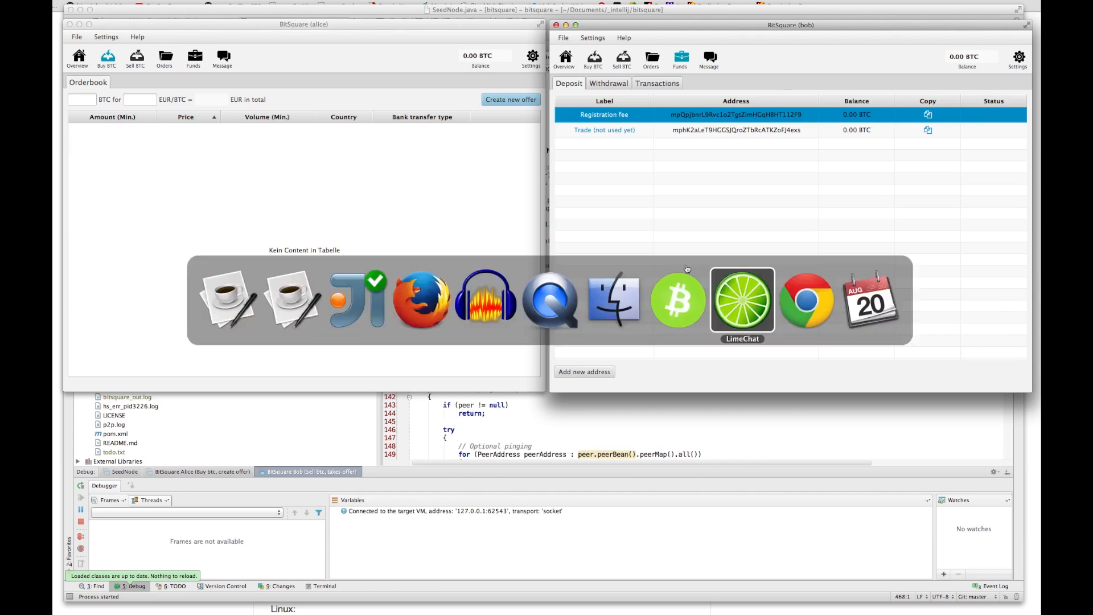
Send 0.01 BTC from Bitcoin Core to Bob's registration fee address
{"action": "left_click", "coordinate": [677, 302]}
{"action": "left_click", "coordinate": [387, 327]}
{"action": "key", "text": "super+v"}
{"action": "left_click", "coordinate": [197, 360]}
{"action": "type", "text": "0."}
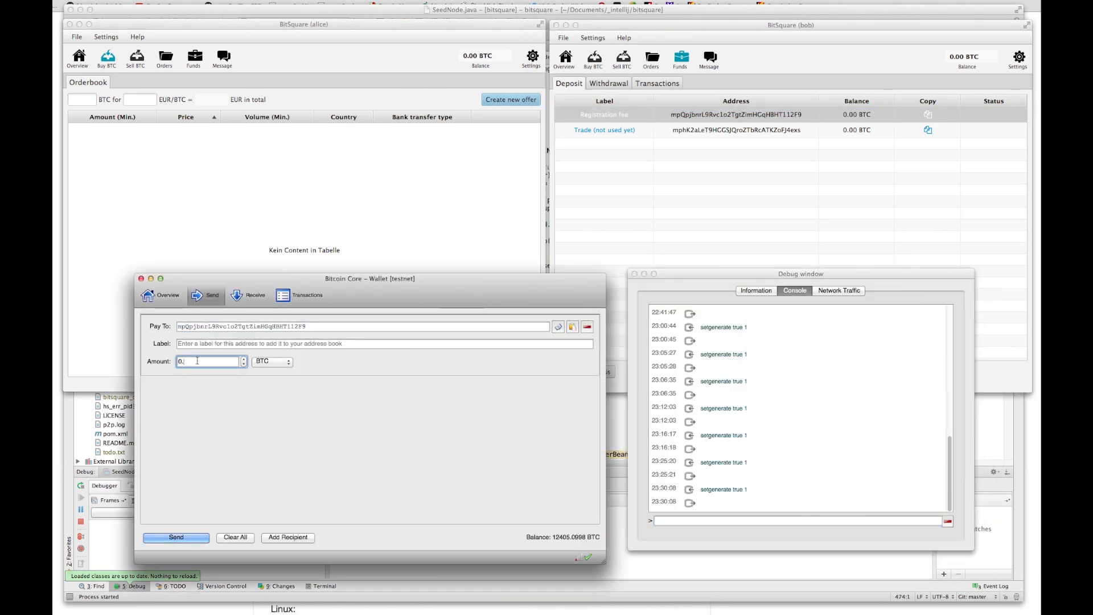
{"action": "type", "text": "01"}
{"action": "left_click", "coordinate": [183, 539]}
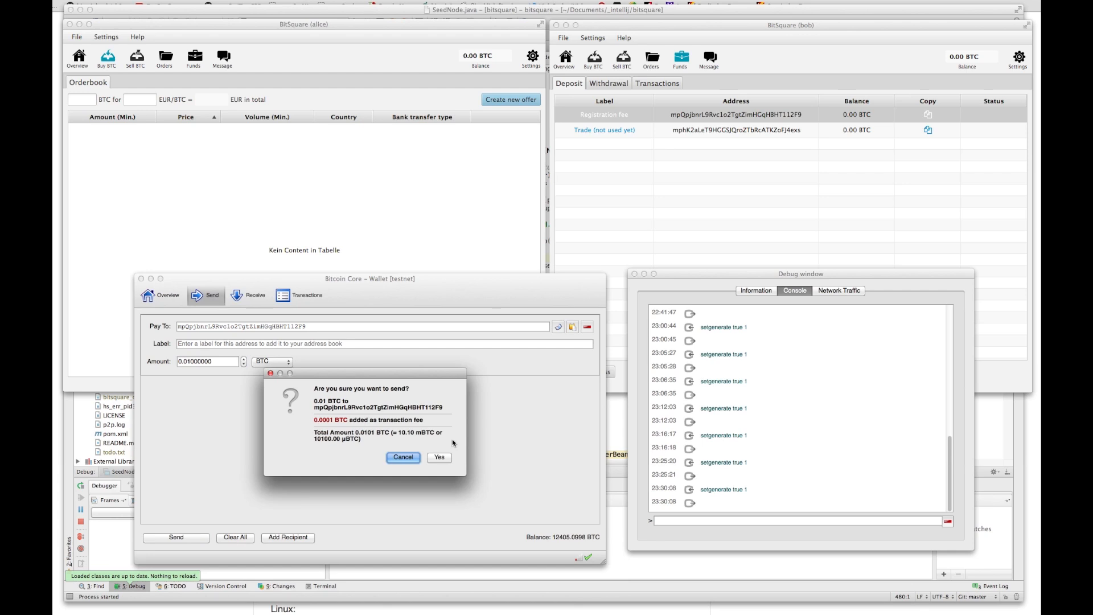
{"action": "left_click", "coordinate": [440, 458]}
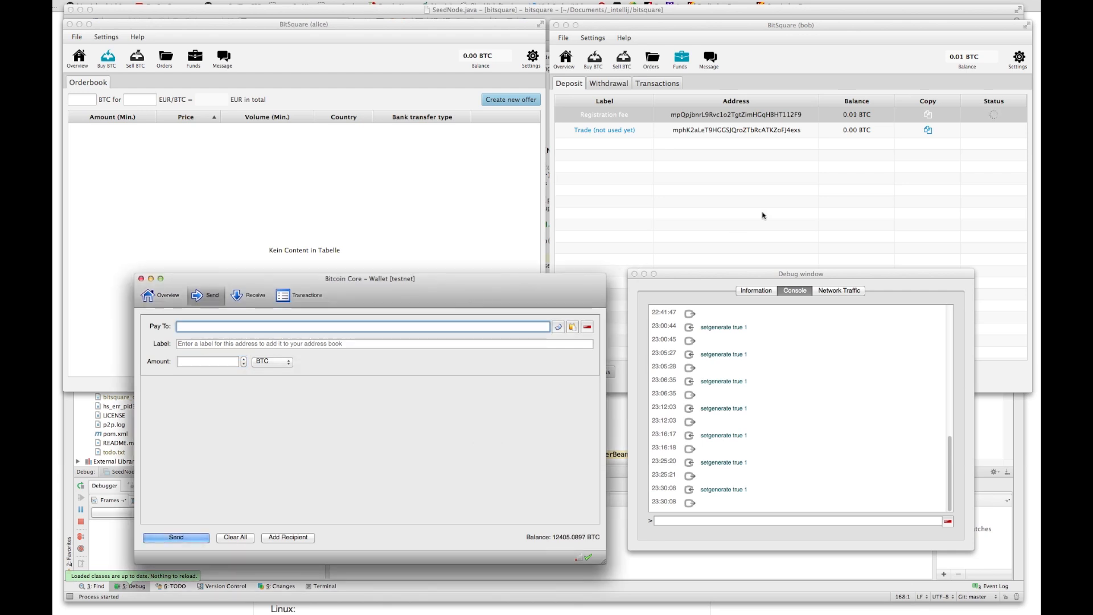
{"action": "left_click", "coordinate": [786, 53]}
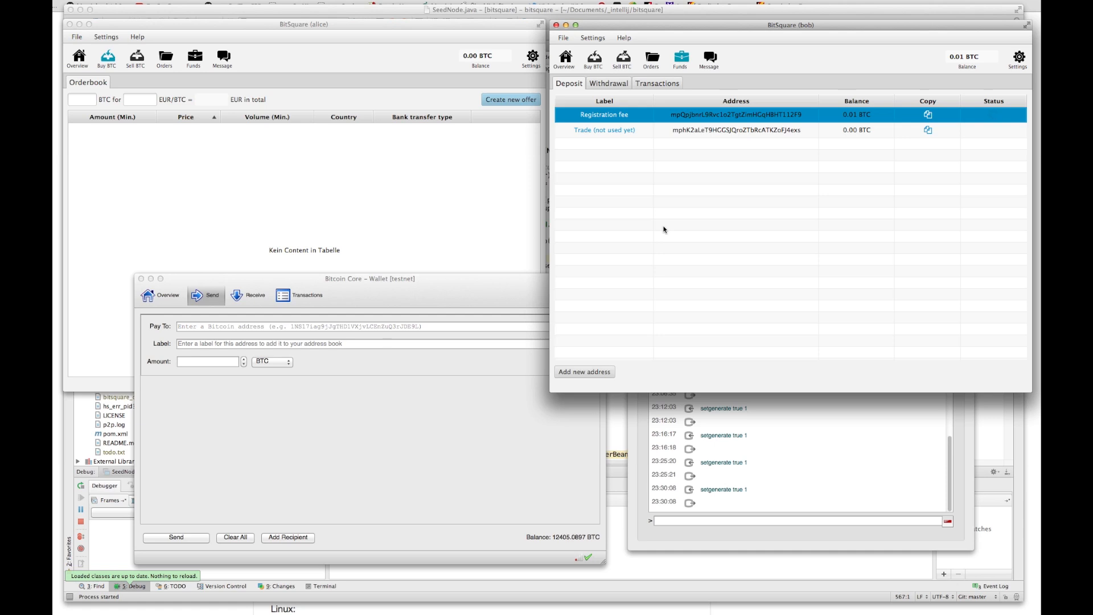
Check the 0.01 BTC balance in the seller's deposit list, then return to the Sell BTC orderbook
{"action": "left_click", "coordinate": [674, 378]}
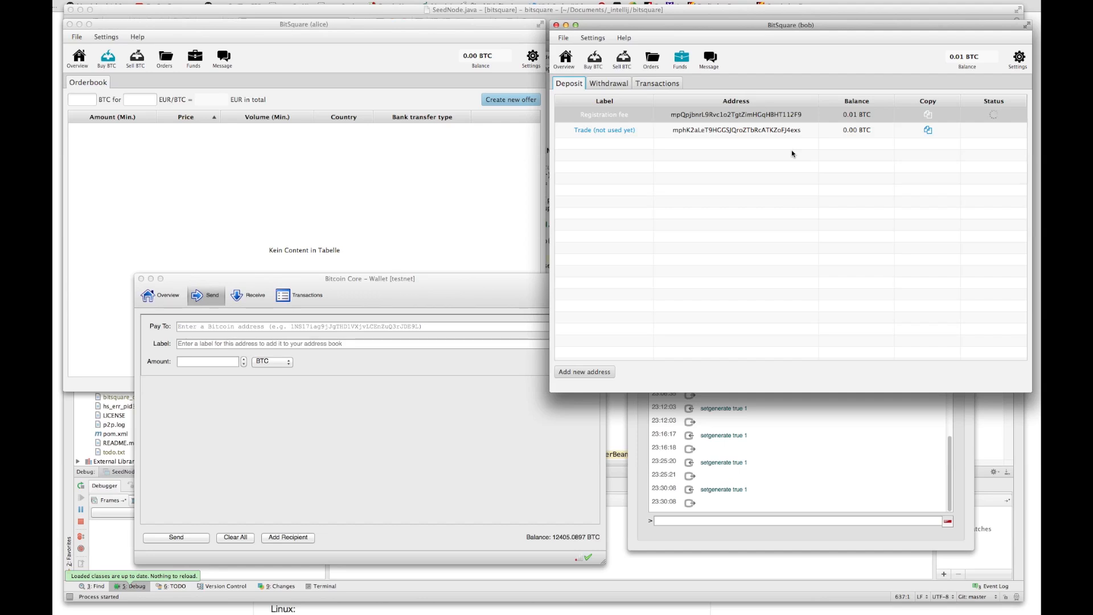
{"action": "left_click", "coordinate": [785, 226]}
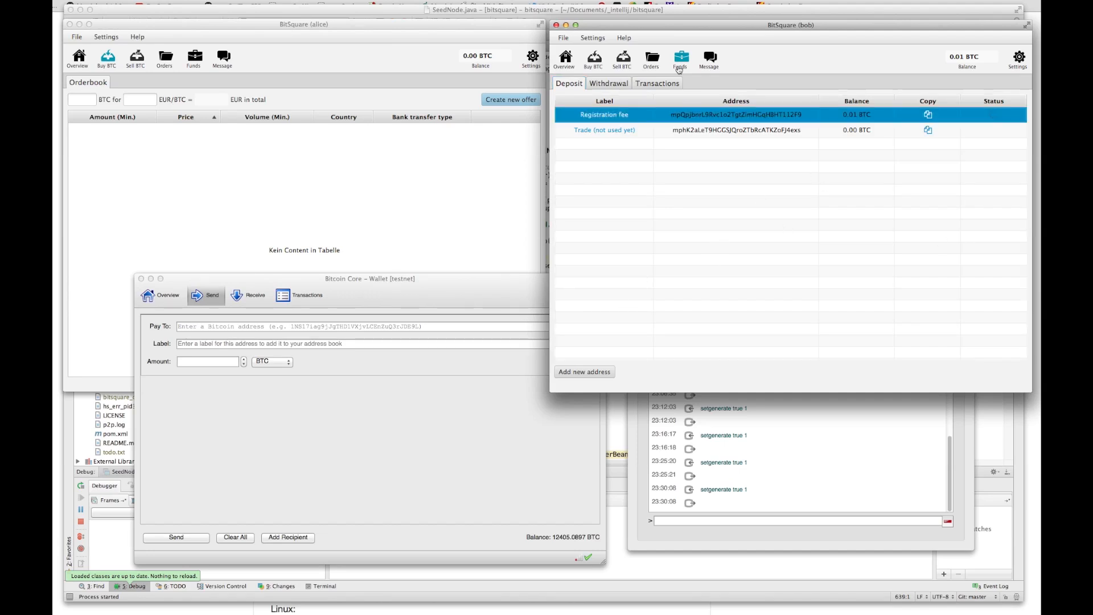
{"action": "left_click", "coordinate": [622, 62]}
Start a Sepa bank account for the buyer titled 'adsf', filling in holder name and primary/secondary IDs
{"action": "left_click", "coordinate": [319, 154]}
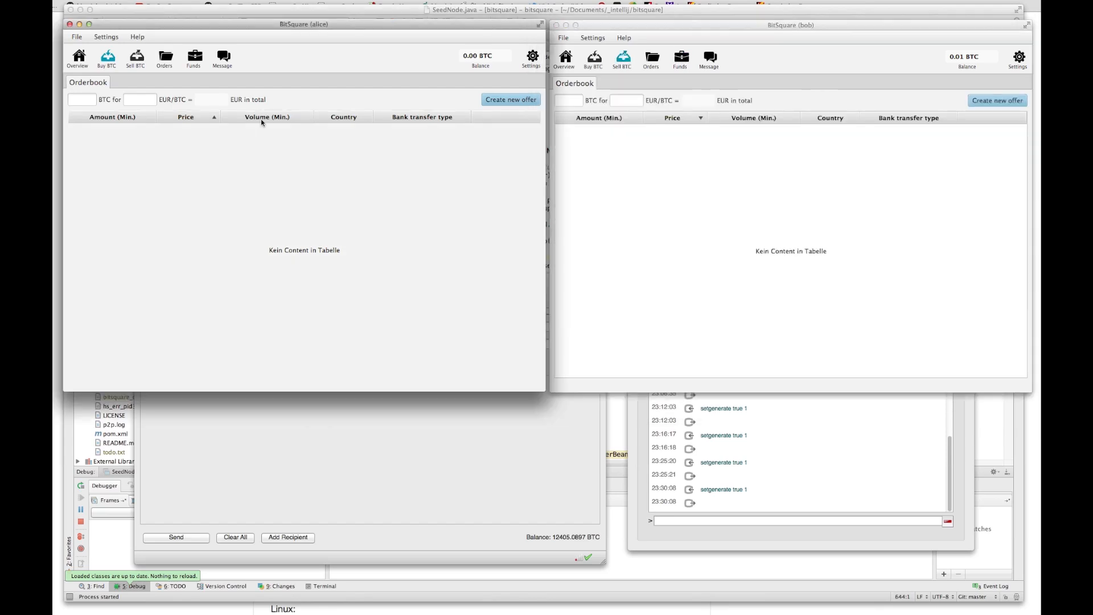
{"action": "left_click", "coordinate": [531, 58]}
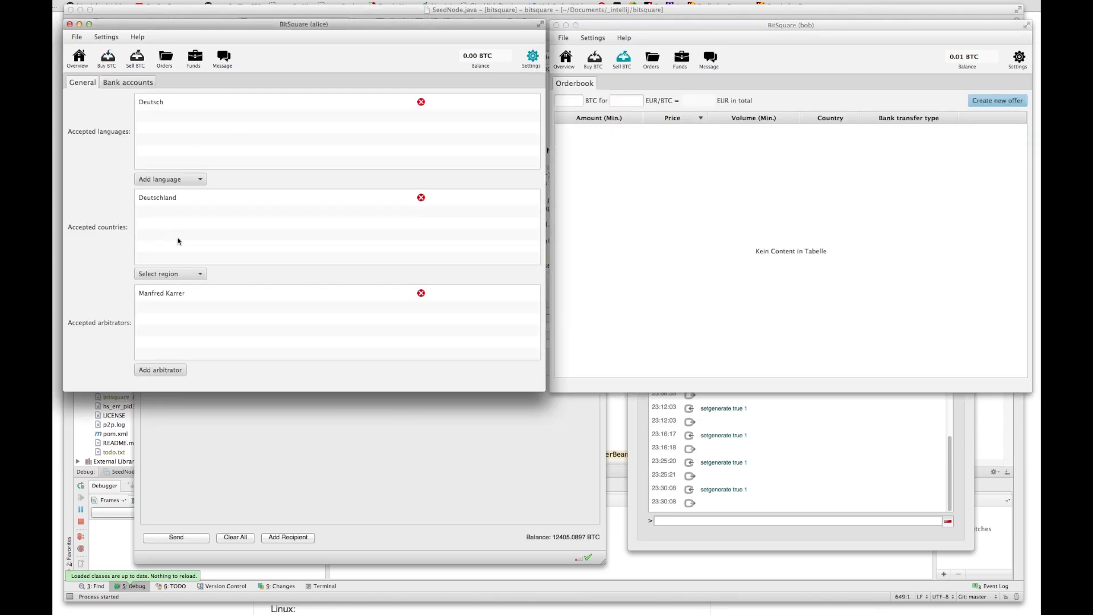
{"action": "left_click", "coordinate": [142, 85]}
{"action": "left_click", "coordinate": [220, 115]}
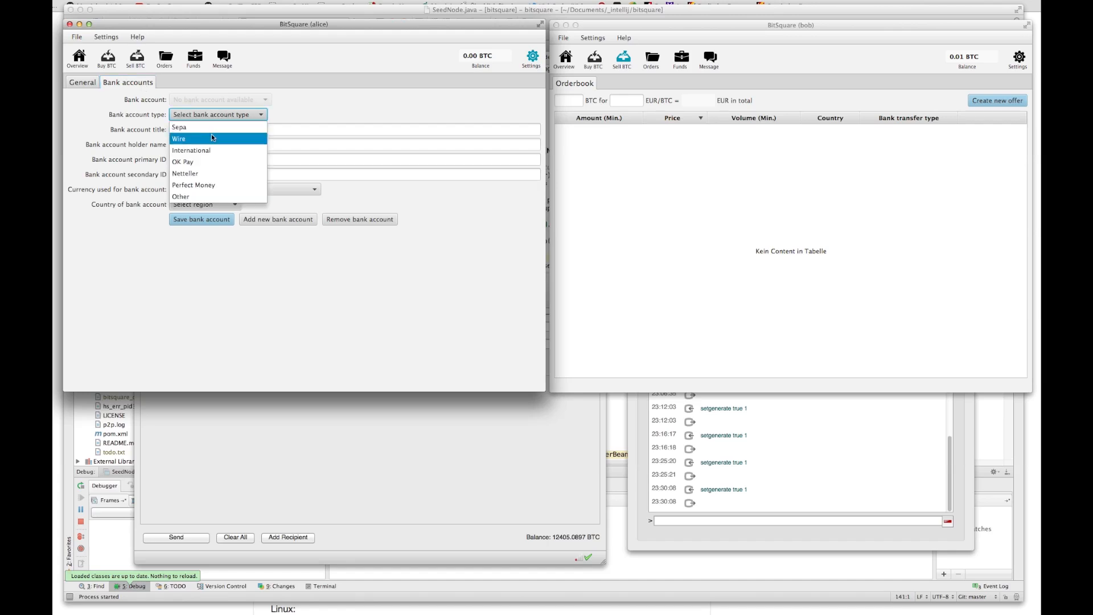
{"action": "left_click", "coordinate": [211, 136]}
{"action": "type", "text": "adsf"}
{"action": "left_click", "coordinate": [185, 145]}
{"action": "type", "text": "asdfsadf"}
{"action": "left_click", "coordinate": [188, 161]}
{"action": "type", "text": "43432"}
{"action": "left_click", "coordinate": [191, 174]}
{"action": "type", "text": "324234"}
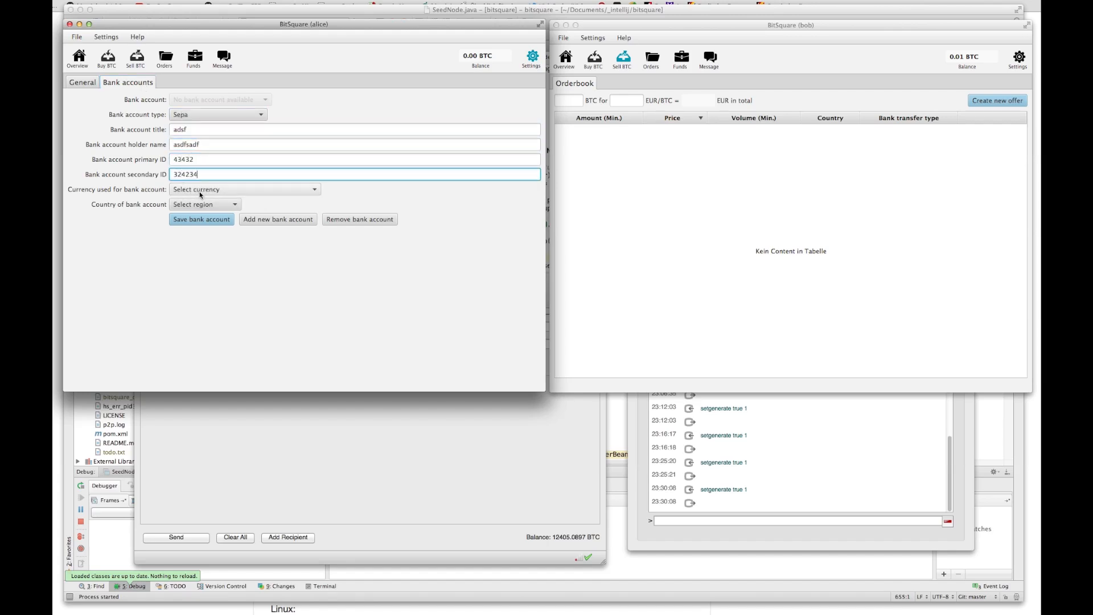
Set the account to EUR in Europe, Deutschland, save it, and open the buyer's Funds page
{"action": "left_click", "coordinate": [194, 190]}
{"action": "left_click", "coordinate": [205, 203]}
{"action": "left_click", "coordinate": [202, 205]}
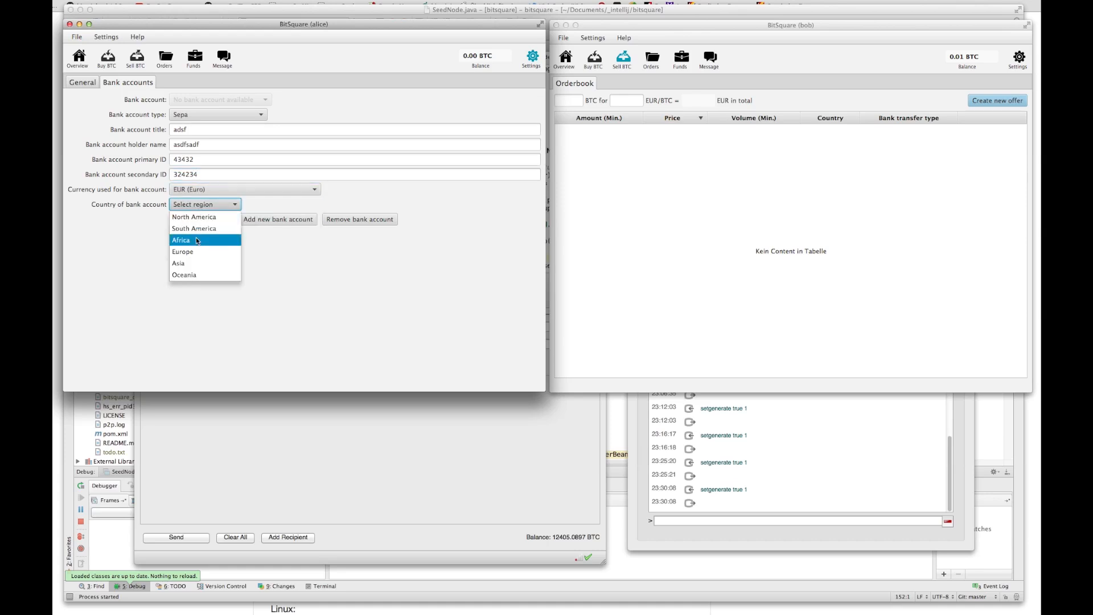
{"action": "left_click", "coordinate": [191, 251]}
{"action": "left_click", "coordinate": [282, 206]}
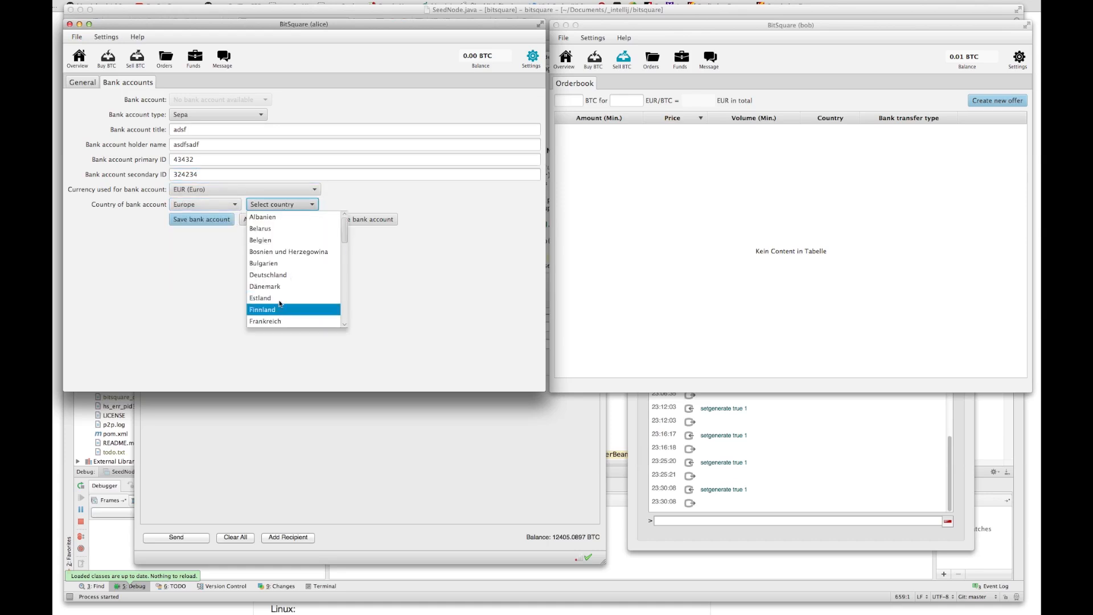
{"action": "left_click", "coordinate": [284, 278]}
{"action": "left_click", "coordinate": [217, 219]}
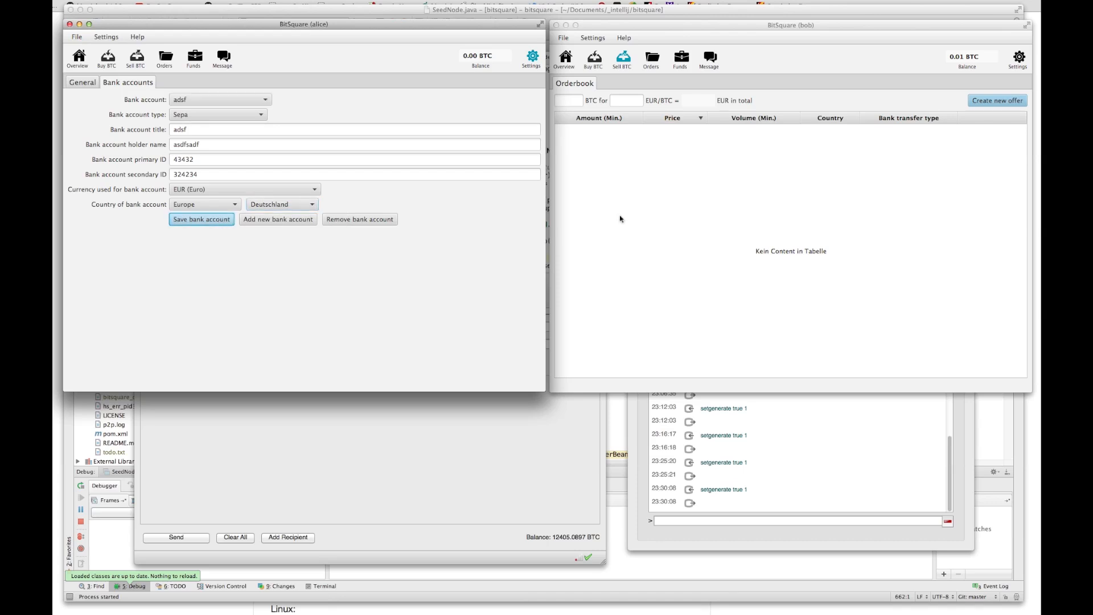
{"action": "left_click", "coordinate": [1018, 58]}
{"action": "left_click", "coordinate": [193, 57]}
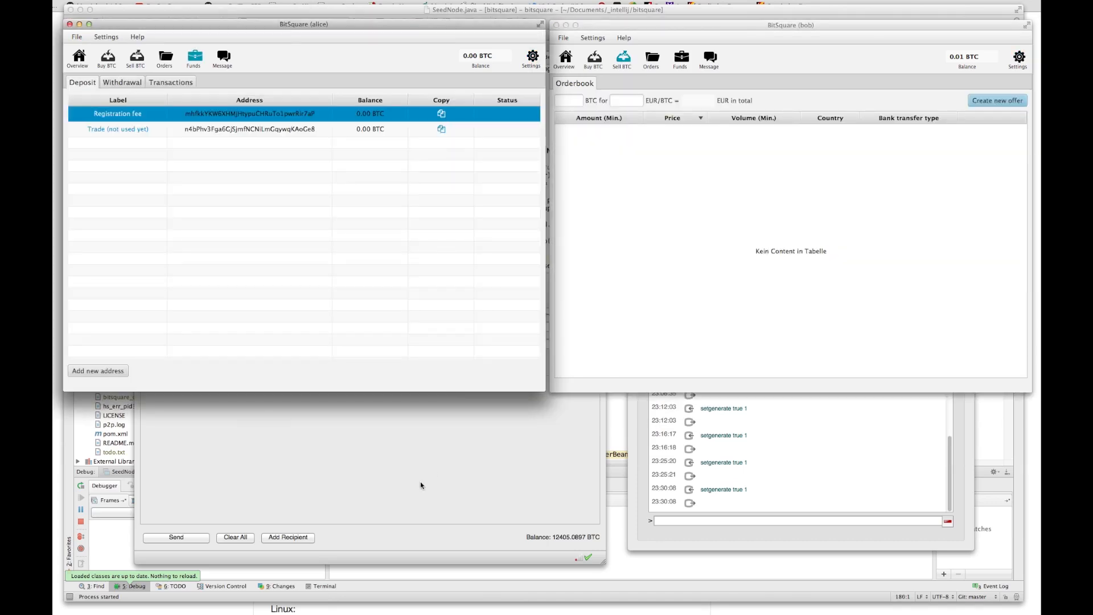
Copy the buyer's registration fee address and send it 0.01 BTC from Bitcoin Core
{"action": "left_click", "coordinate": [422, 483]}
{"action": "left_click", "coordinate": [189, 327]}
{"action": "type", "text": "mhfkkYKW6XHMjHtypuCHRuTo1pwrRir7aP"}
{"action": "left_click", "coordinate": [196, 361]}
{"action": "type", "text": "0.01"}
{"action": "left_click", "coordinate": [175, 536]}
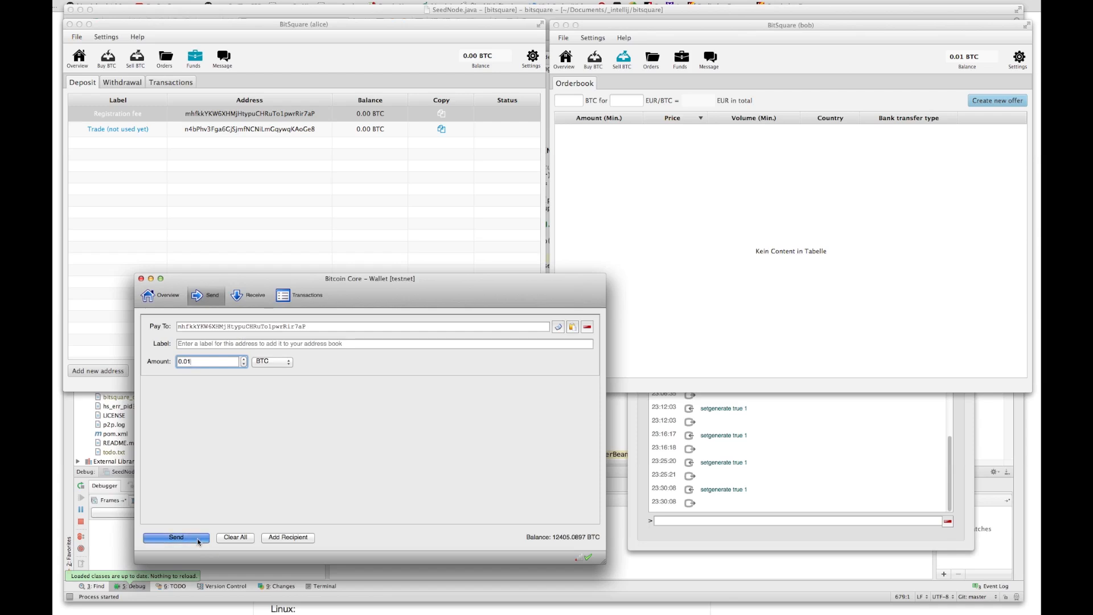
{"action": "left_click", "coordinate": [439, 458]}
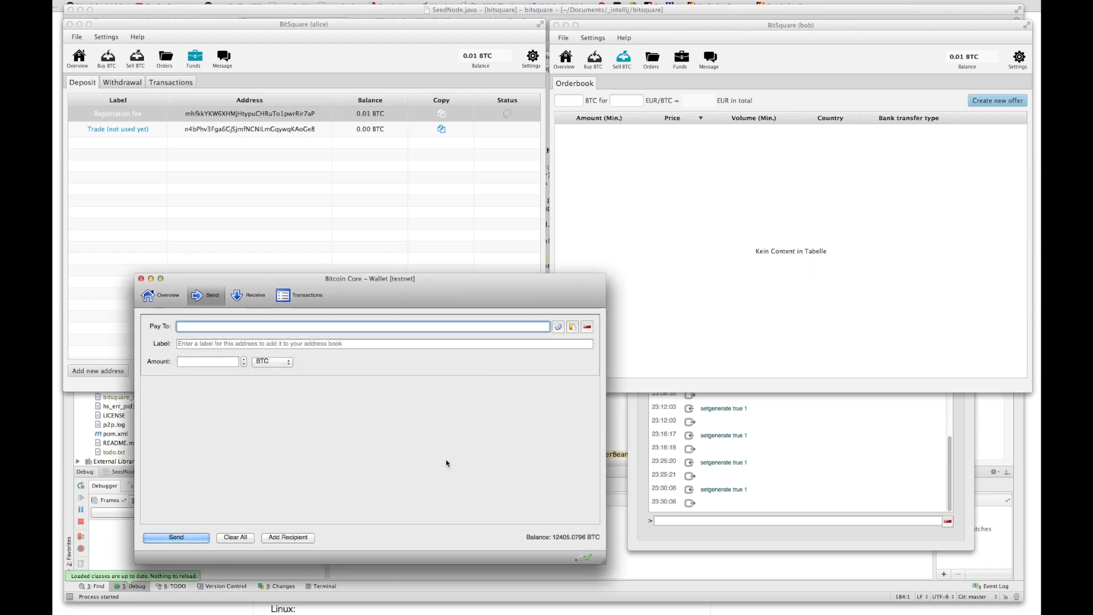
Rerun 'setgenerate true 1' in the debug console to mine a confirming block
{"action": "left_click", "coordinate": [704, 523]}
{"action": "key", "text": "Up"}
{"action": "key", "text": "Return"}
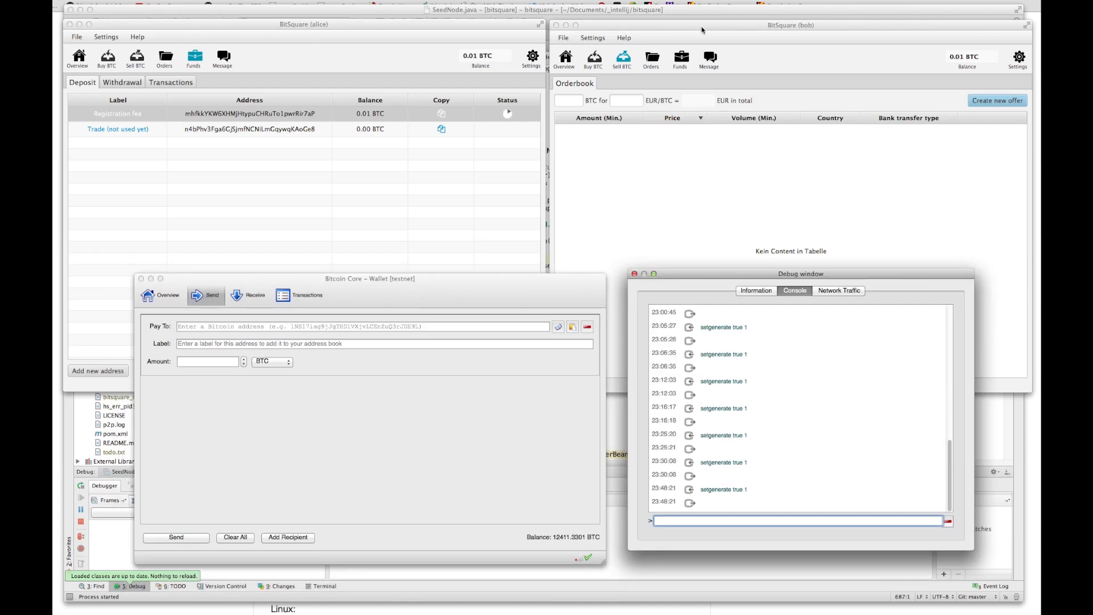
{"action": "left_click", "coordinate": [702, 30]}
{"action": "left_click", "coordinate": [500, 23]}
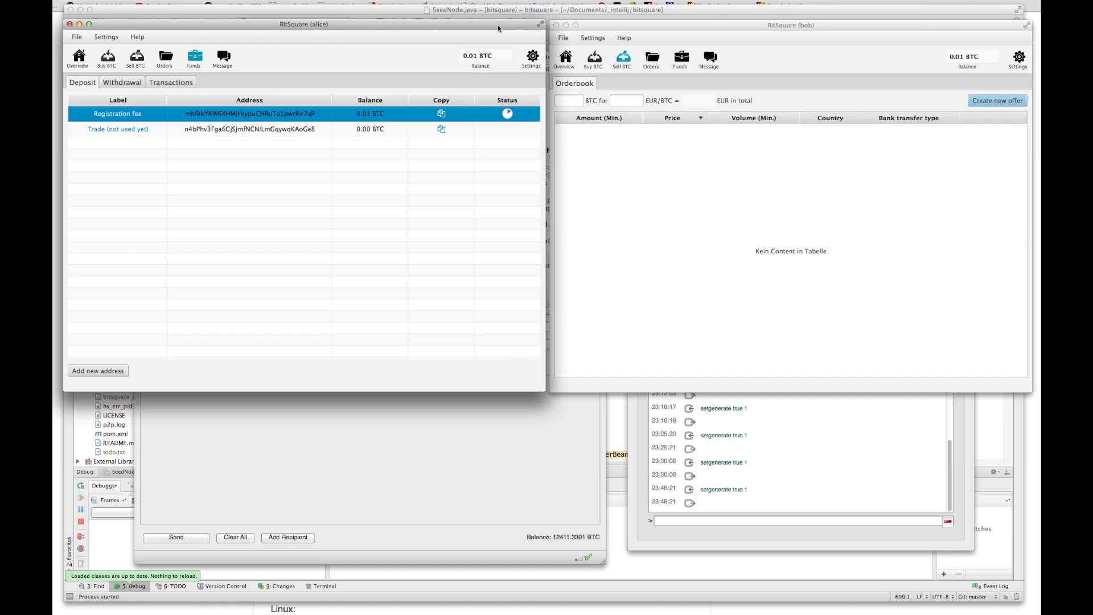
From the Buy BTC orderbook's Create new offer, publish Alice's registration in the Not registered yet dialog
{"action": "left_click", "coordinate": [113, 68]}
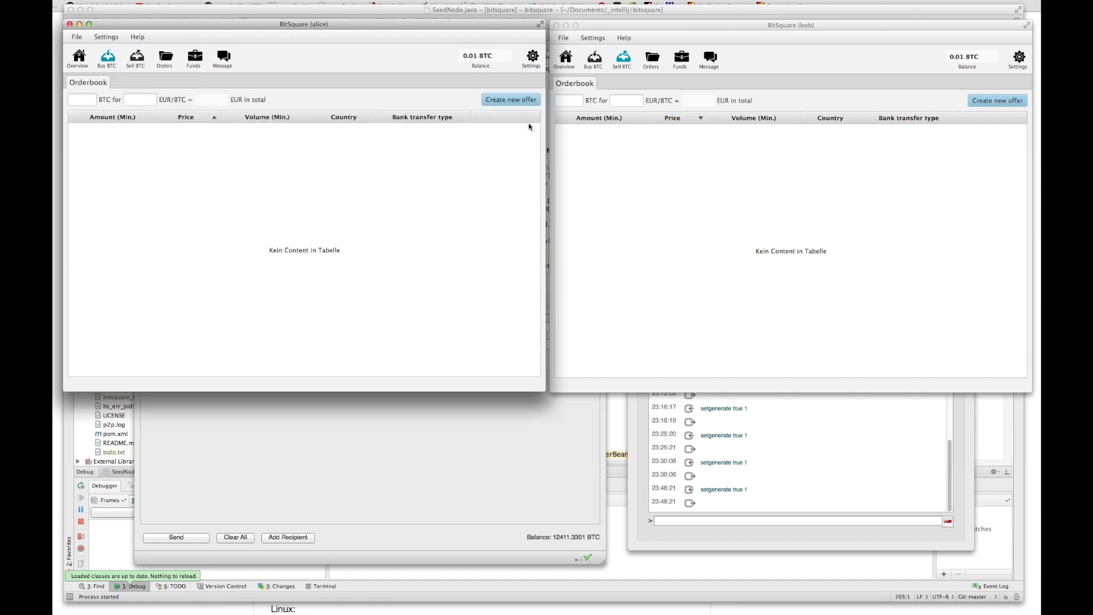
{"action": "left_click", "coordinate": [505, 104]}
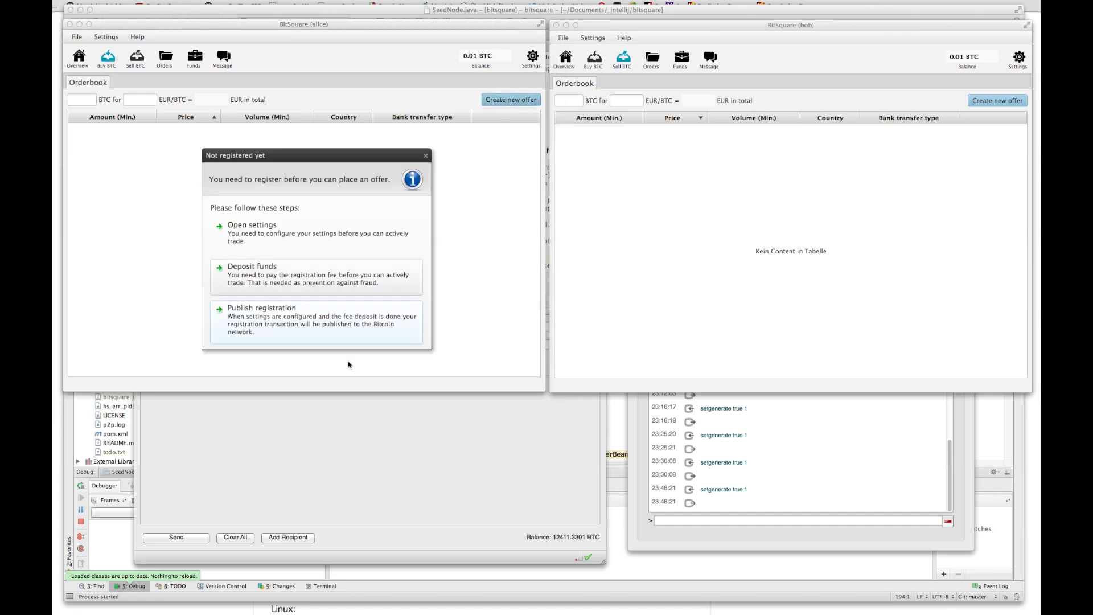
{"action": "left_click", "coordinate": [250, 327]}
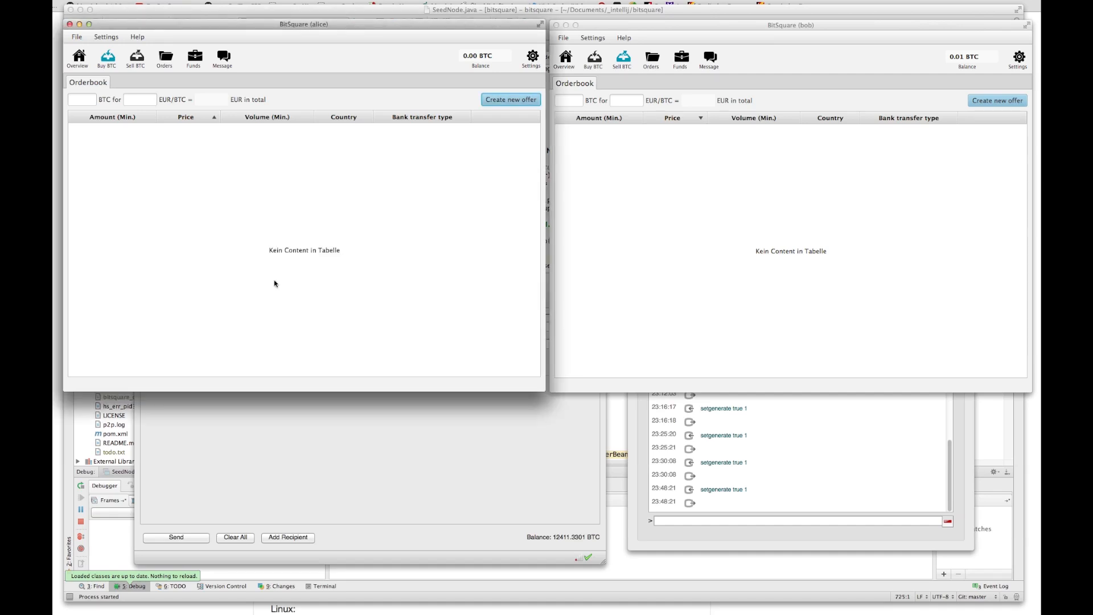
{"action": "left_click", "coordinate": [192, 68]}
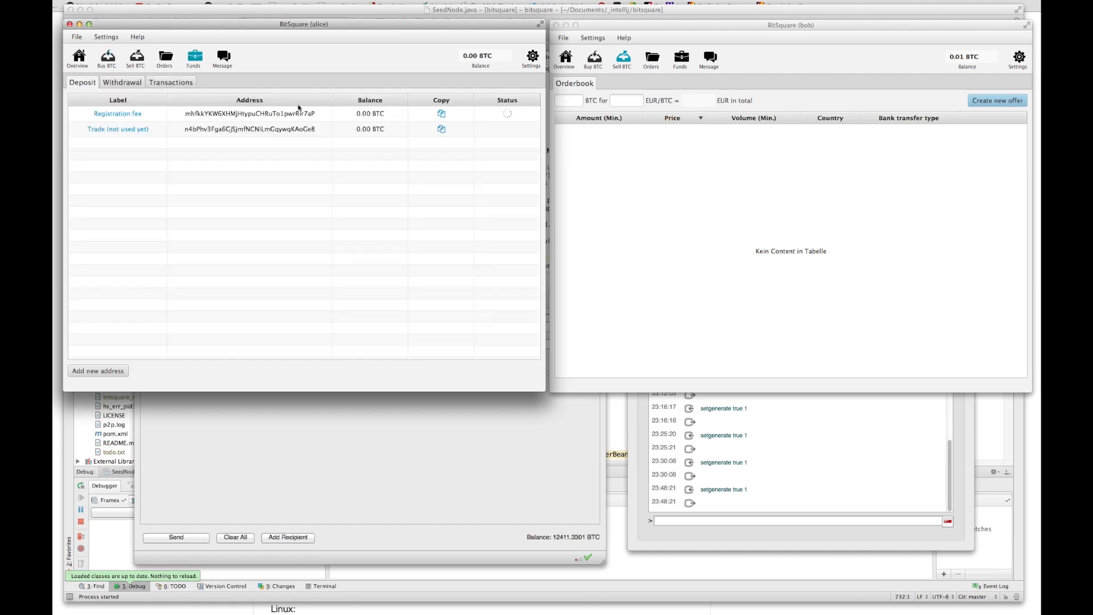
{"action": "left_click", "coordinate": [188, 83]}
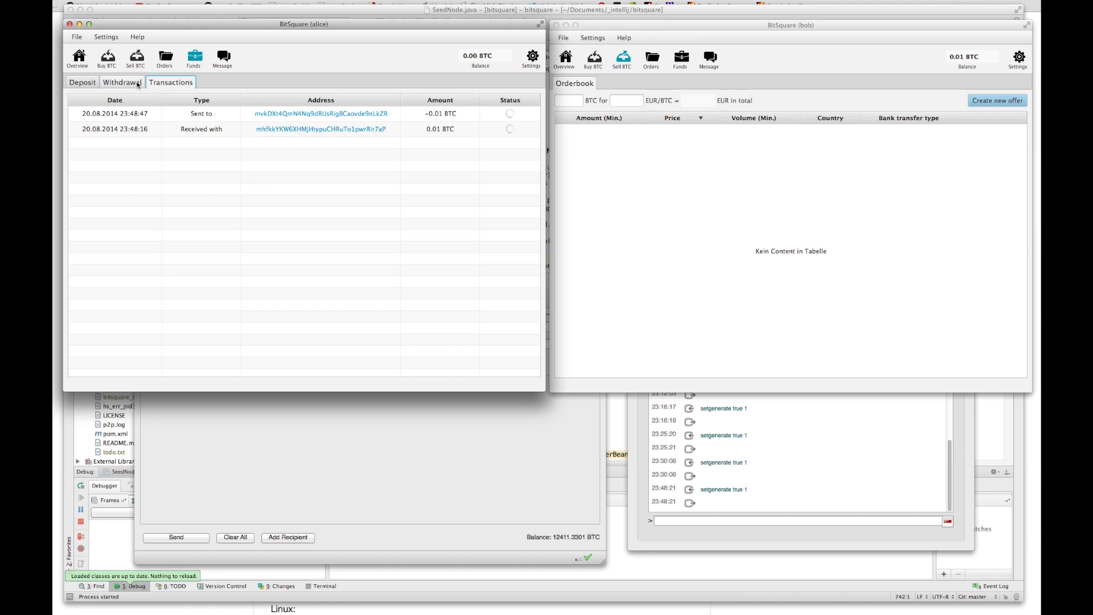
{"action": "left_click", "coordinate": [108, 58]}
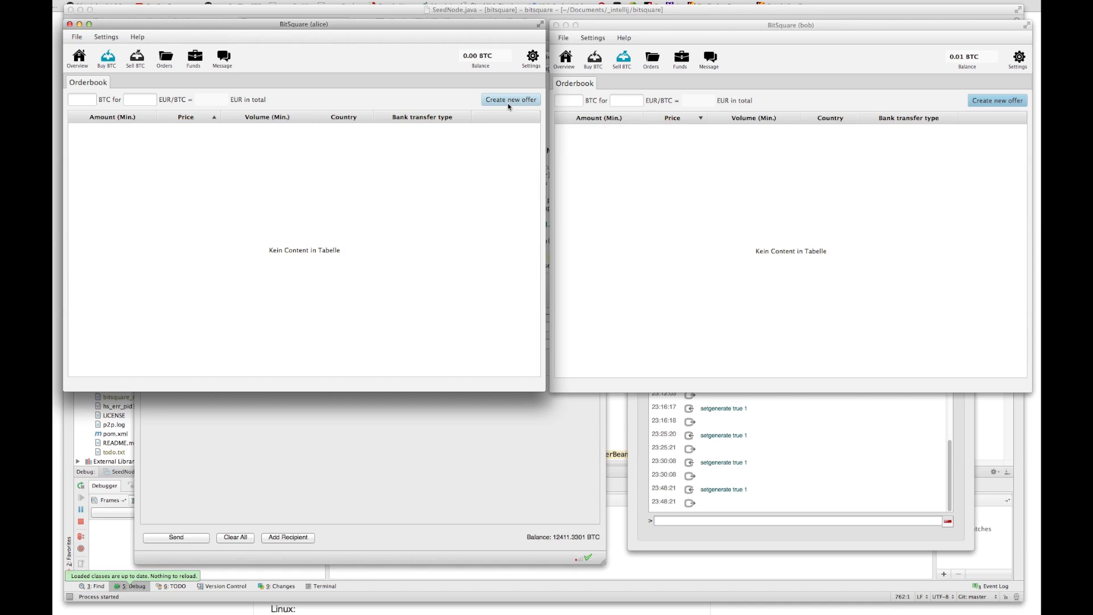
Fill in a new buy offer with price 400 EUR, minimum 0,5 and total 500 EUR
{"action": "left_click", "coordinate": [511, 101]}
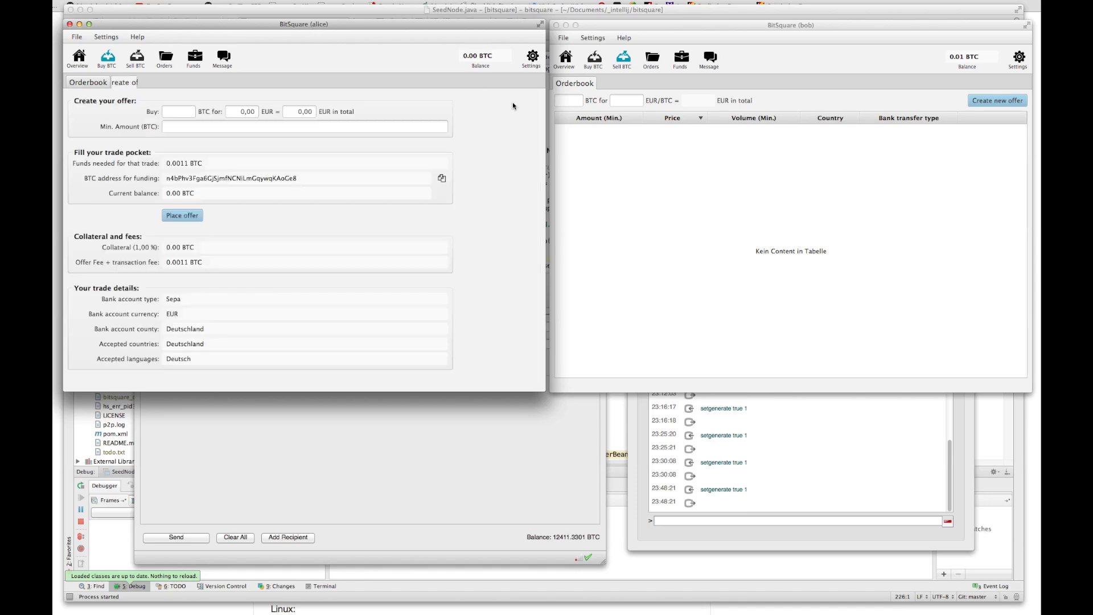
{"action": "left_click", "coordinate": [190, 114]}
{"action": "key", "text": "Tab"}
{"action": "type", "text": "400"}
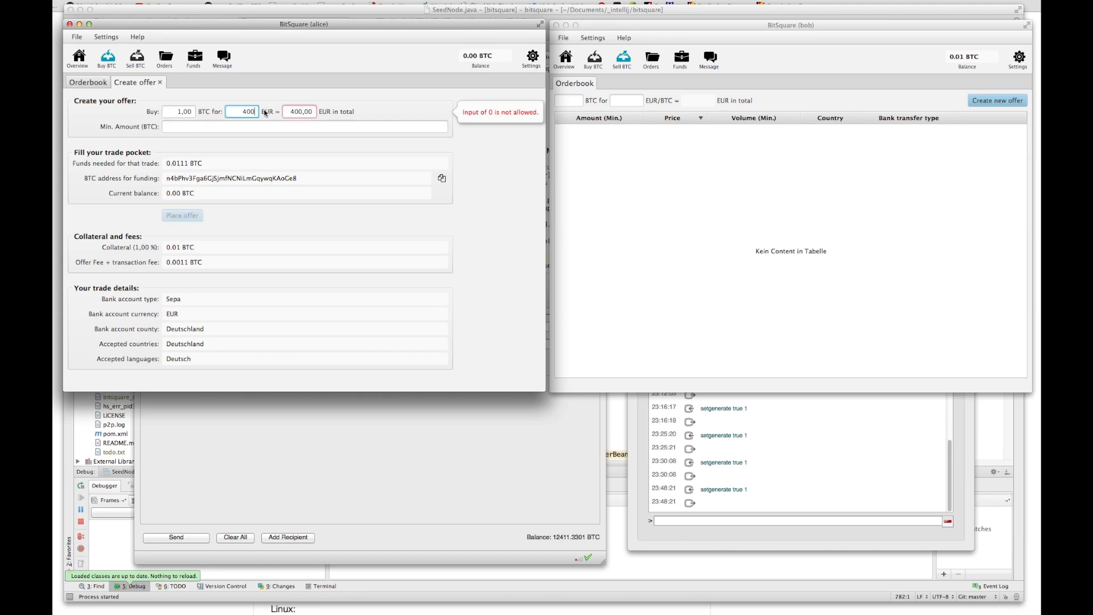
{"action": "left_click", "coordinate": [235, 127]}
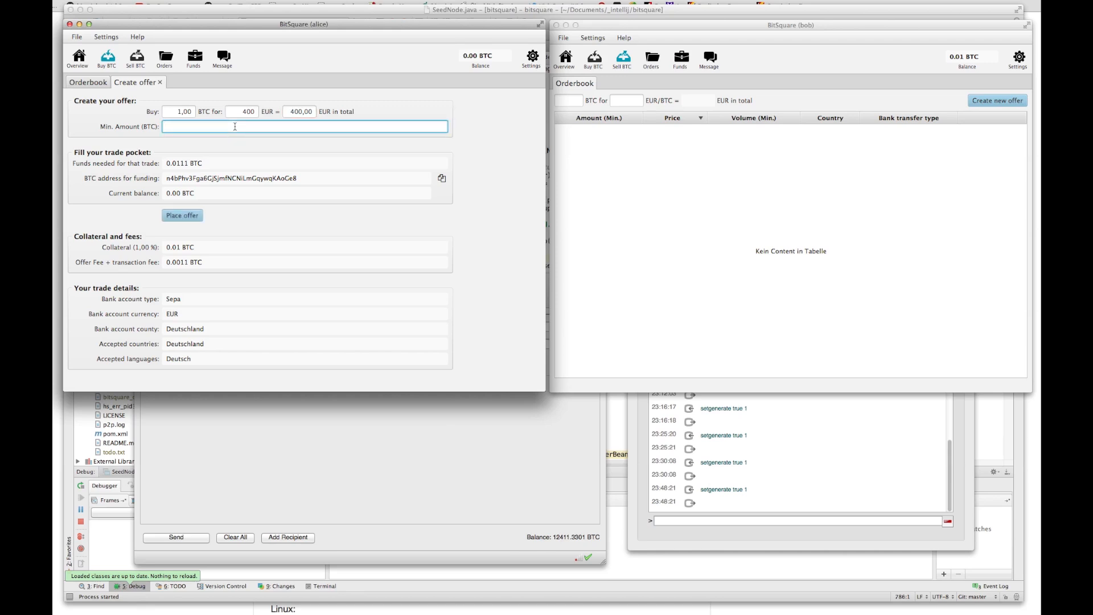
{"action": "type", "text": "0,5"}
{"action": "left_click_drag", "start_coordinate": [181, 129], "coordinate": [140, 129]}
{"action": "left_click", "coordinate": [181, 127]}
{"action": "mouse_move", "coordinate": [181, 128]}
{"action": "left_mouse_down"}
{"action": "mouse_move", "coordinate": [165, 121]}
{"action": "mouse_move", "coordinate": [200, 115]}
{"action": "left_mouse_up"}
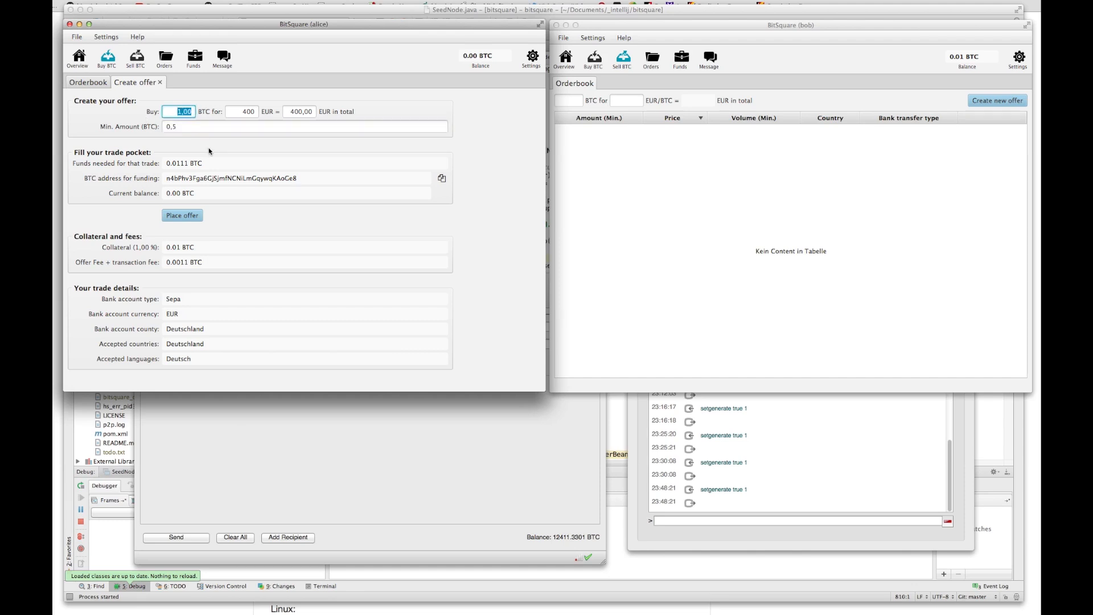
{"action": "key", "text": "Tab"}
{"action": "left_click", "coordinate": [301, 127]}
{"action": "left_click", "coordinate": [295, 111]}
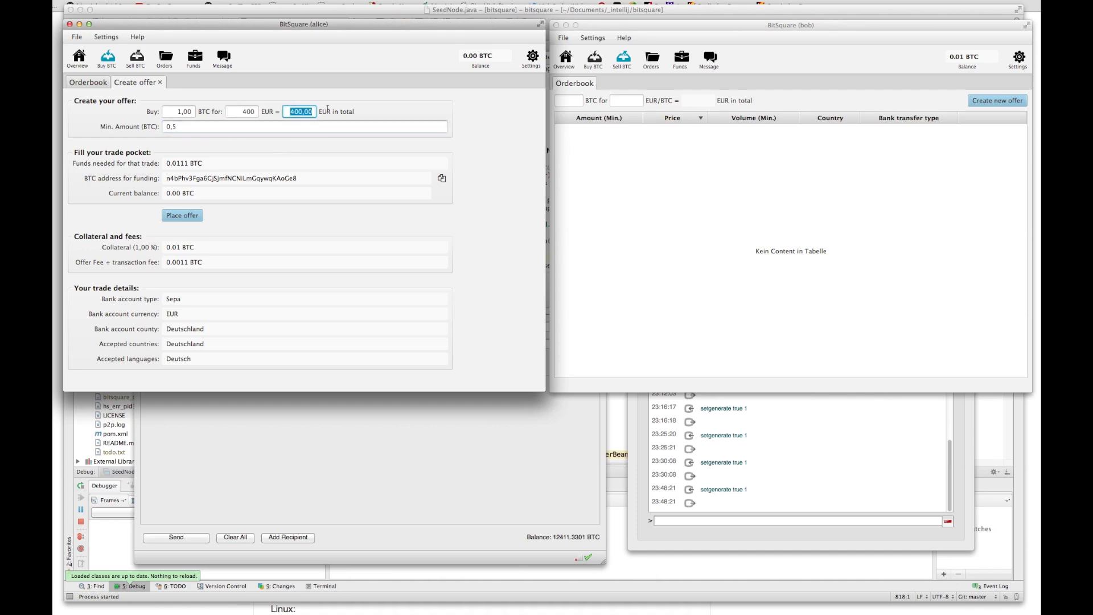
{"action": "type", "text": "5000"}
{"action": "key", "text": "BackSpace"}
Change the buy amount to 1 BTC so funds needed update to 0.0111 BTC
{"action": "left_click", "coordinate": [179, 111]}
{"action": "type", "text": "1"}
{"action": "left_click", "coordinate": [210, 127]}
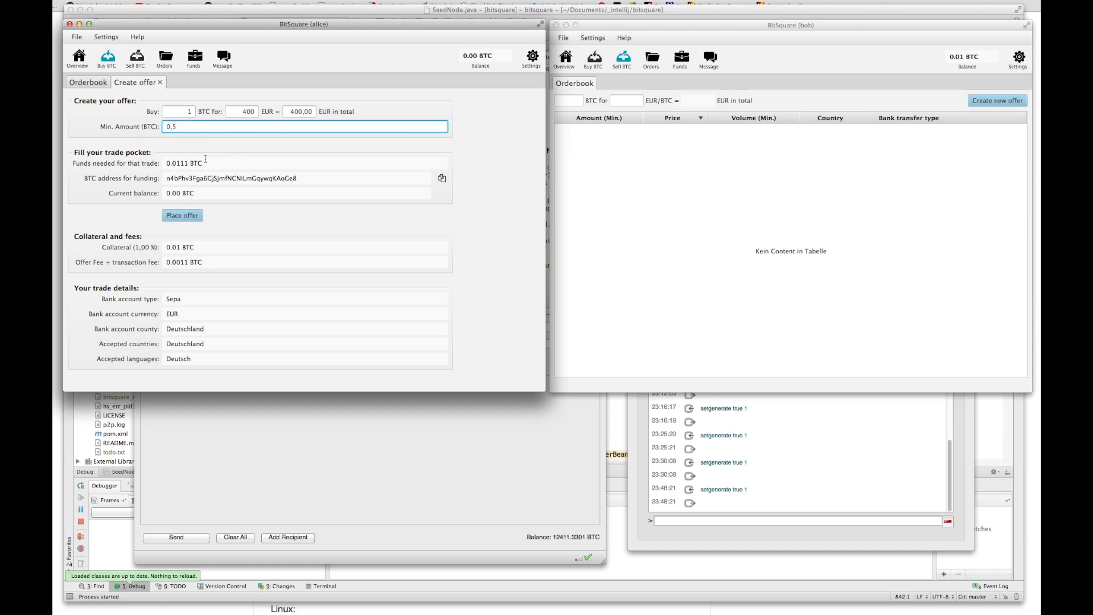
{"action": "double_click", "coordinate": [182, 112]}
{"action": "type", "text": "2"}
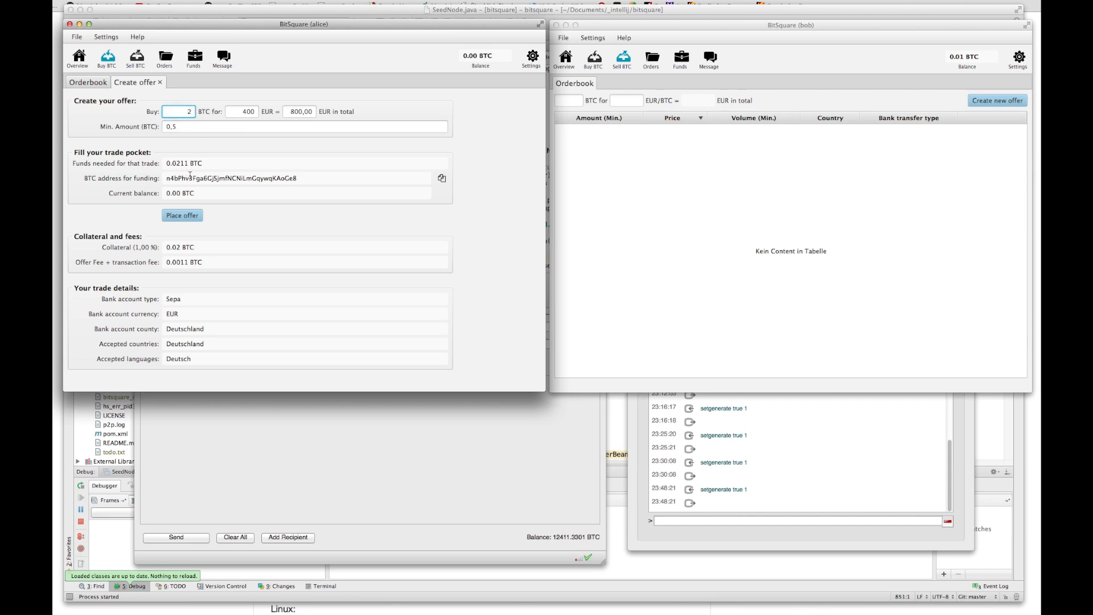
{"action": "double_click", "coordinate": [189, 111]}
{"action": "key", "text": "BackSpace"}
{"action": "left_click_drag", "start_coordinate": [175, 163], "coordinate": [189, 163]}
{"action": "double_click", "coordinate": [185, 111]}
{"action": "type", "text": "1"}
{"action": "left_click", "coordinate": [189, 163]}
{"action": "left_click_drag", "start_coordinate": [169, 247], "coordinate": [195, 247]}
{"action": "left_click", "coordinate": [206, 251]}
{"action": "left_click_drag", "start_coordinate": [166, 247], "coordinate": [194, 247]}
{"action": "left_click", "coordinate": [198, 247]}
{"action": "left_click_drag", "start_coordinate": [167, 247], "coordinate": [197, 247]}
{"action": "left_click", "coordinate": [187, 248]}
{"action": "left_click_drag", "start_coordinate": [185, 263], "coordinate": [190, 262]}
{"action": "left_click_drag", "start_coordinate": [181, 263], "coordinate": [184, 263]}
{"action": "left_click", "coordinate": [182, 262]}
{"action": "left_click_drag", "start_coordinate": [183, 262], "coordinate": [160, 264]}
{"action": "left_click", "coordinate": [181, 261]}
{"action": "left_click_drag", "start_coordinate": [182, 262], "coordinate": [163, 262]}
{"action": "left_click", "coordinate": [205, 264]}
{"action": "left_click_drag", "start_coordinate": [185, 262], "coordinate": [155, 260]}
{"action": "left_click", "coordinate": [183, 262]}
{"action": "left_click_drag", "start_coordinate": [184, 262], "coordinate": [163, 263]}
{"action": "left_click_drag", "start_coordinate": [206, 262], "coordinate": [159, 262]}
{"action": "left_click", "coordinate": [183, 263]}
{"action": "left_click_drag", "start_coordinate": [184, 263], "coordinate": [165, 262]}
{"action": "double_click", "coordinate": [174, 300]}
{"action": "double_click", "coordinate": [172, 314]}
{"action": "double_click", "coordinate": [174, 299]}
{"action": "double_click", "coordinate": [172, 314]}
{"action": "left_click", "coordinate": [181, 111]}
{"action": "left_click", "coordinate": [181, 127]}
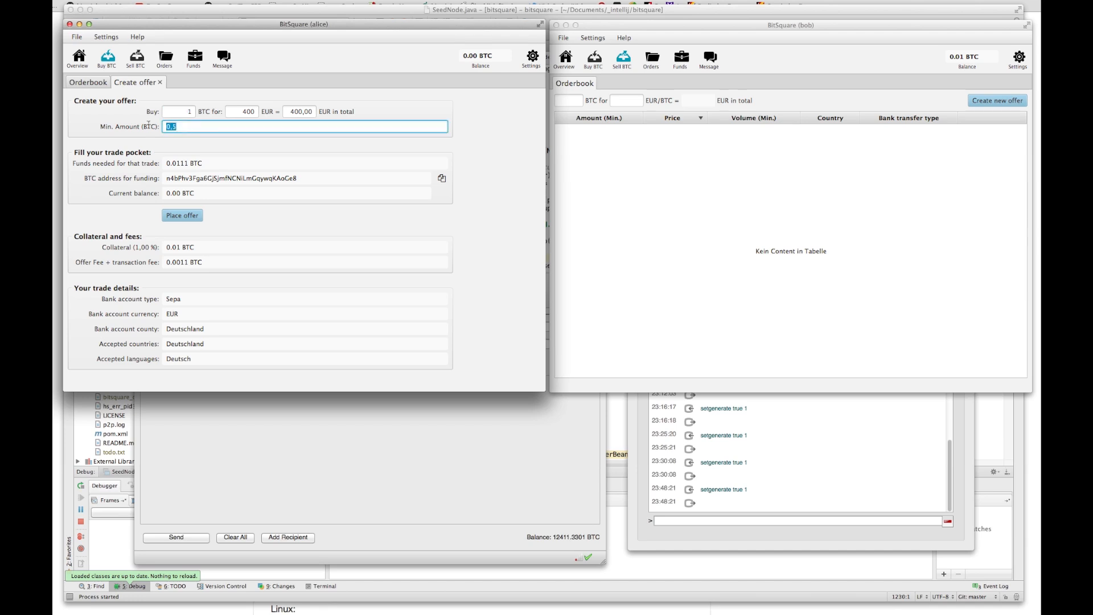
{"action": "left_click", "coordinate": [186, 112]}
{"action": "left_click", "coordinate": [249, 112]}
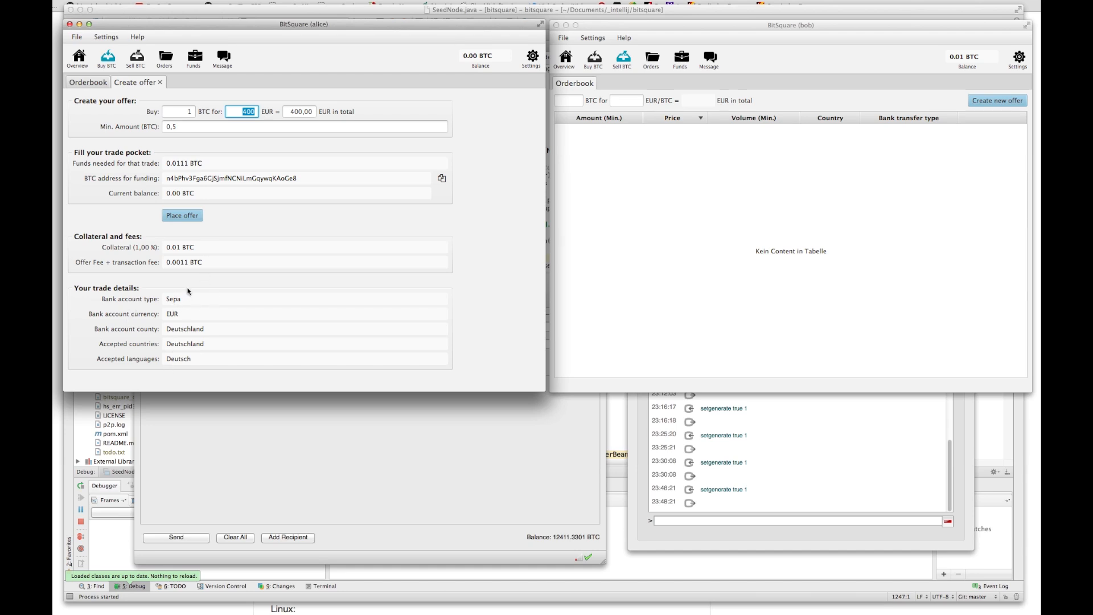
{"action": "left_click", "coordinate": [173, 314]}
{"action": "double_click", "coordinate": [178, 330]}
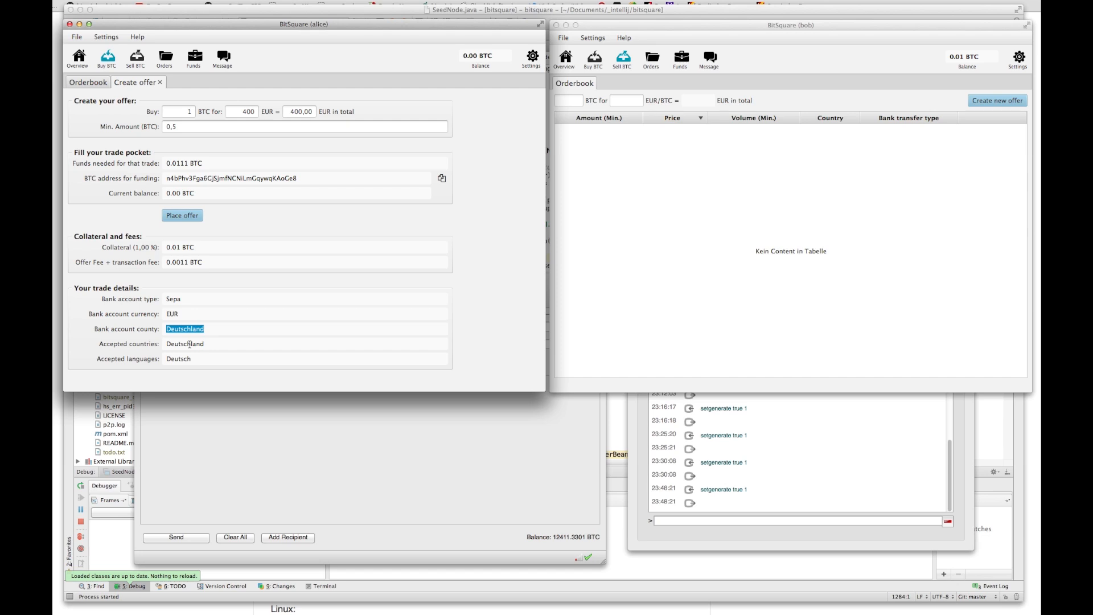
{"action": "double_click", "coordinate": [189, 344]}
{"action": "left_click", "coordinate": [188, 343]}
{"action": "left_click", "coordinate": [191, 346]}
{"action": "left_click_drag", "start_coordinate": [167, 360], "coordinate": [211, 370]}
{"action": "left_click", "coordinate": [182, 359]}
{"action": "left_click_drag", "start_coordinate": [188, 164], "coordinate": [162, 164]}
{"action": "left_click", "coordinate": [191, 163]}
{"action": "double_click", "coordinate": [182, 249]}
{"action": "left_click_drag", "start_coordinate": [189, 262], "coordinate": [165, 261]}
{"action": "left_click_drag", "start_coordinate": [203, 163], "coordinate": [165, 162]}
Copy the trade's BTC funding address and bring up Bitcoin Core's send form
{"action": "left_click", "coordinate": [202, 178]}
{"action": "key", "text": "super+c"}
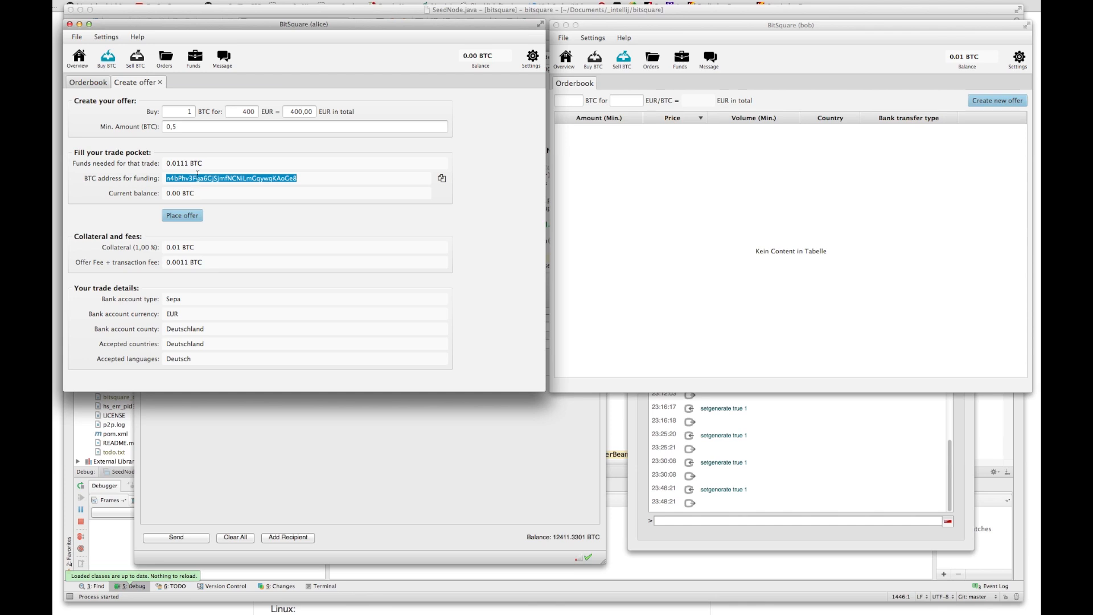
{"action": "left_click_drag", "start_coordinate": [189, 164], "coordinate": [167, 163]}
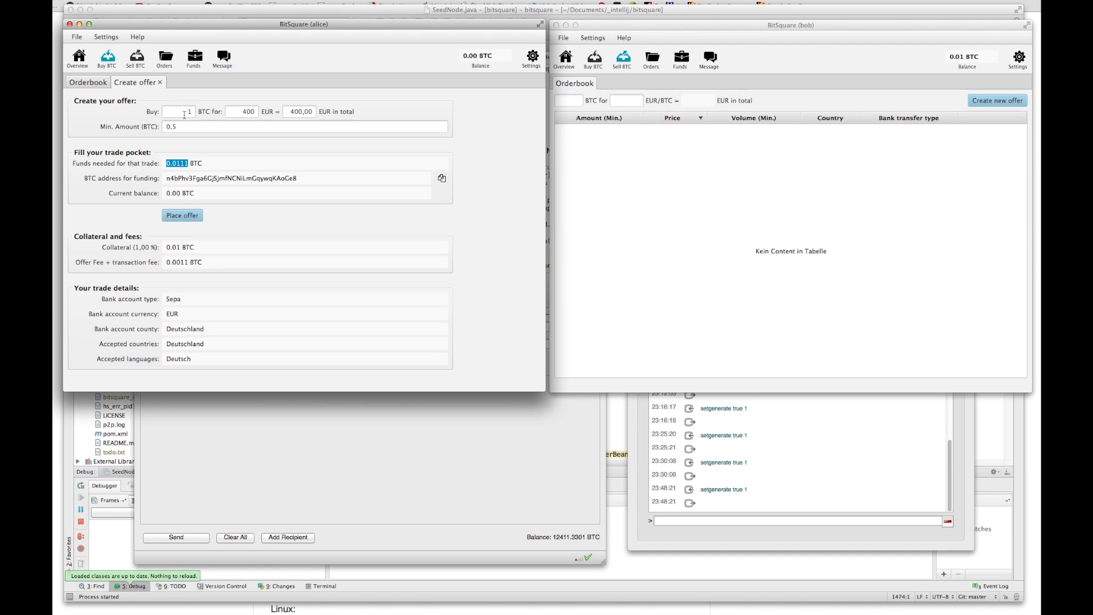
{"action": "left_click", "coordinate": [194, 219]}
{"action": "key", "text": "super+Tab"}
{"action": "left_click", "coordinate": [200, 327]}
Send 0.0111 BTC from Bitcoin Core to the pasted trade funding address
{"action": "key", "text": "super+v"}
{"action": "left_click", "coordinate": [211, 362]}
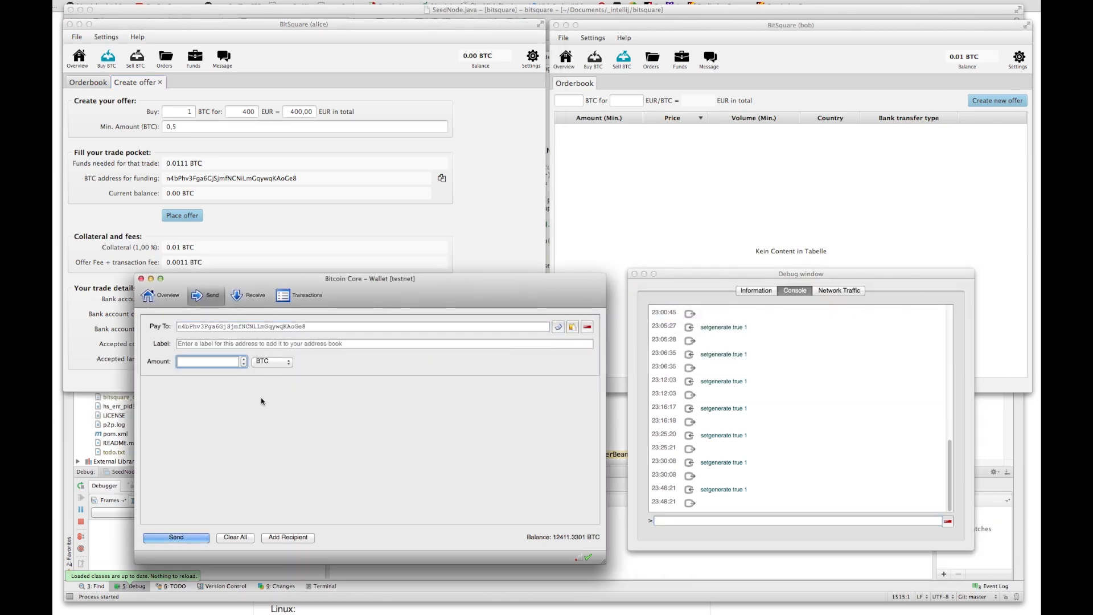
{"action": "type", "text": "0.0111"}
{"action": "left_click", "coordinate": [197, 540]}
{"action": "left_click", "coordinate": [439, 457]}
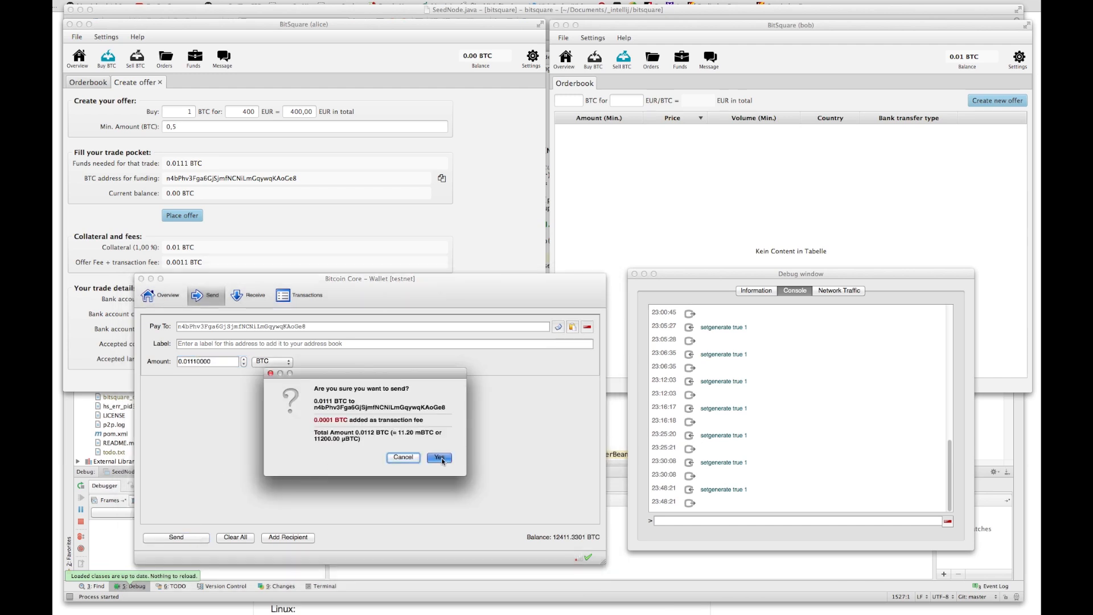
{"action": "left_click", "coordinate": [284, 228]}
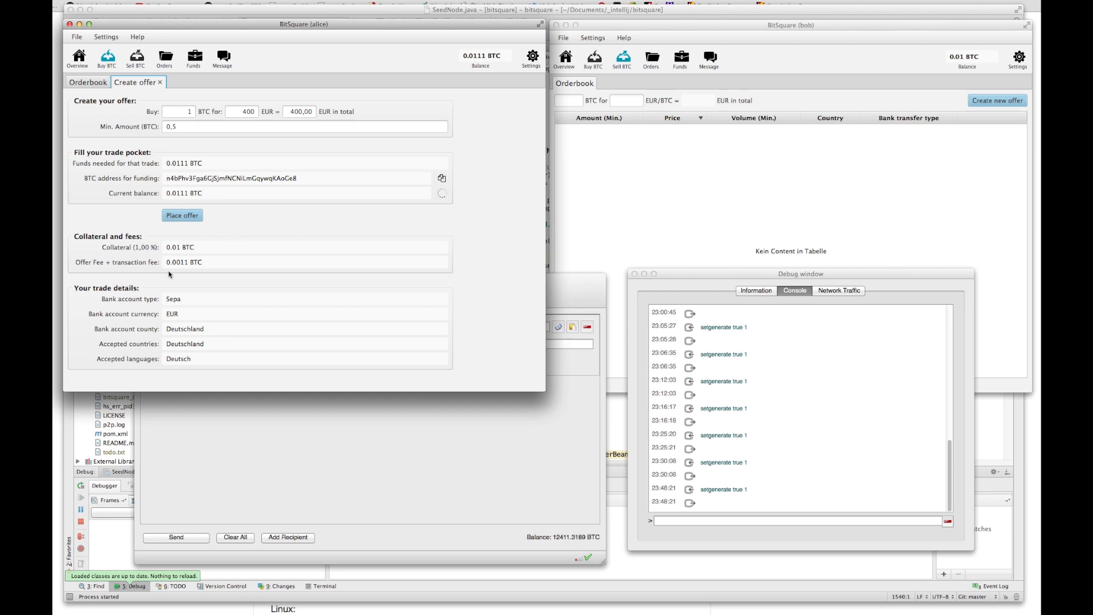
{"action": "left_click_drag", "start_coordinate": [180, 262], "coordinate": [184, 262]}
Place the funded offer and confirm it appears under Sell BTC, with Buy BTC empty
{"action": "left_click", "coordinate": [186, 215]}
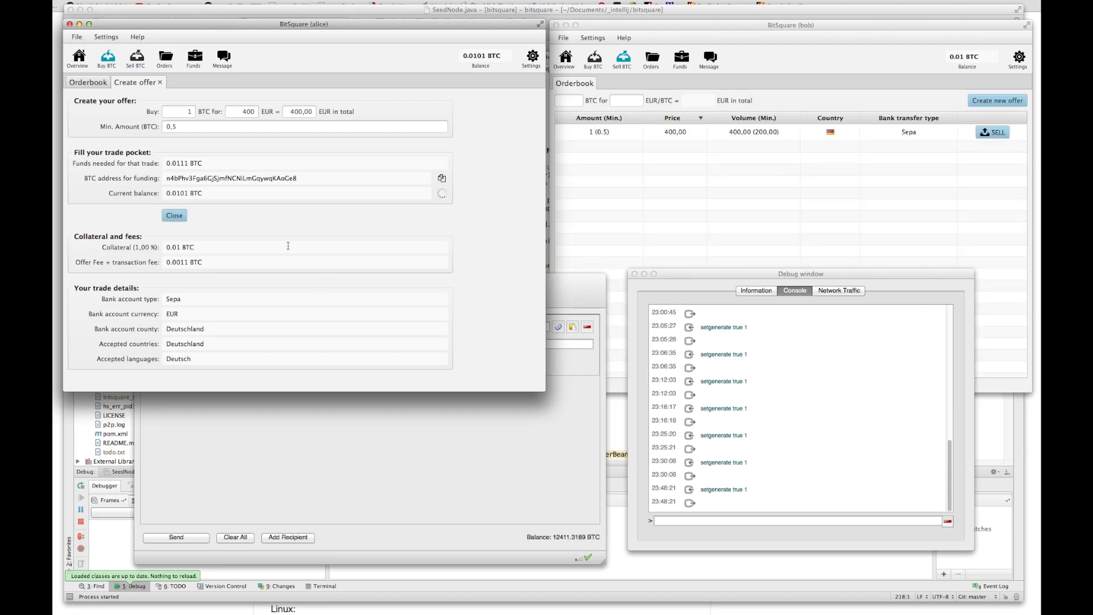
{"action": "left_click", "coordinate": [646, 197]}
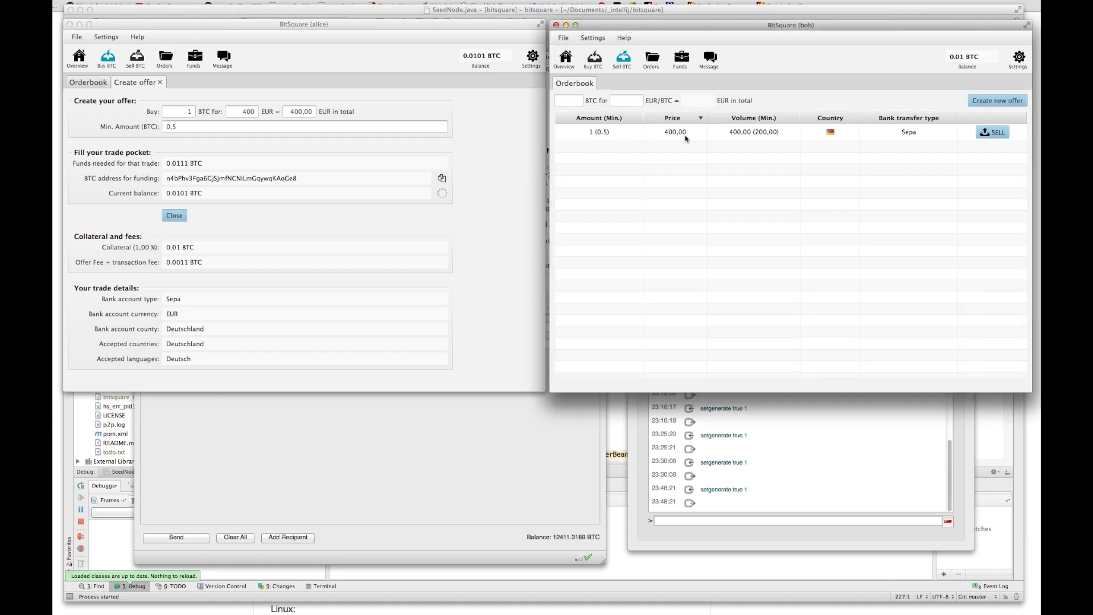
{"action": "left_click", "coordinate": [135, 63]}
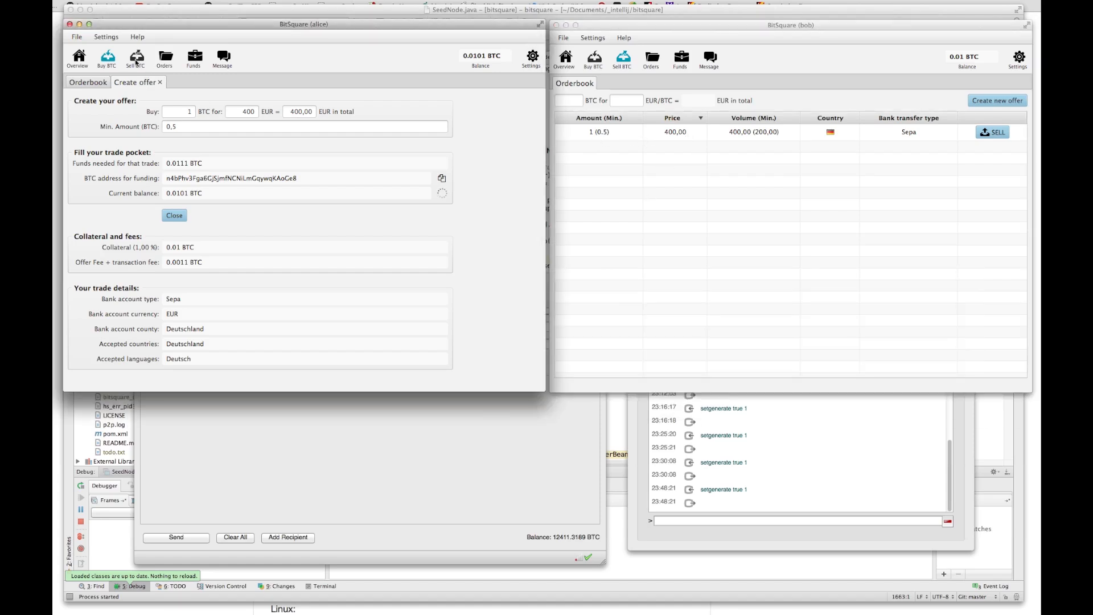
{"action": "left_click", "coordinate": [136, 63]}
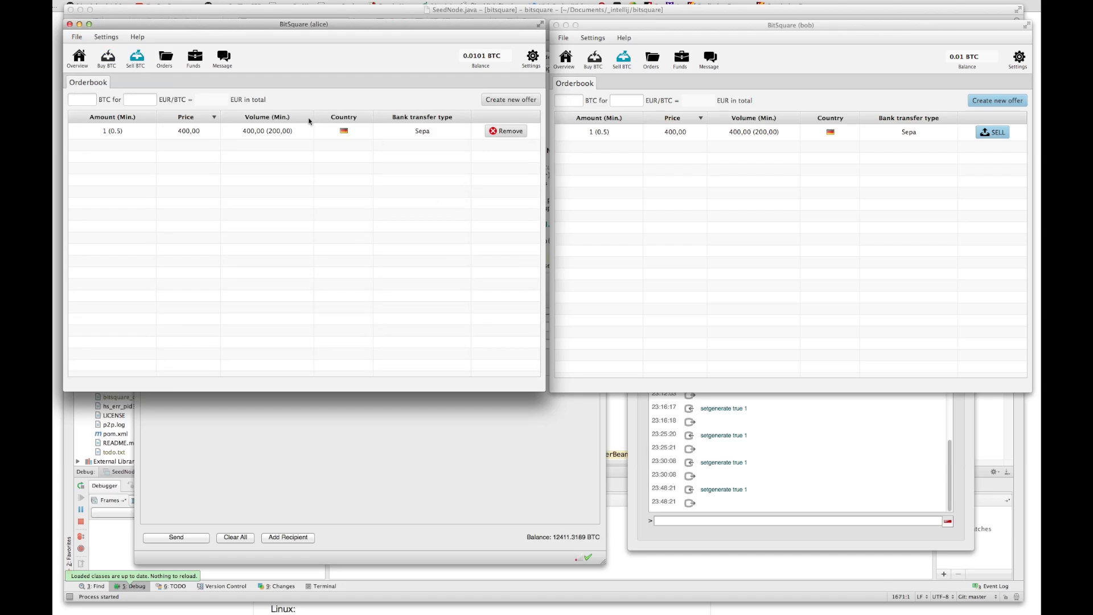
{"action": "left_click", "coordinate": [112, 65]}
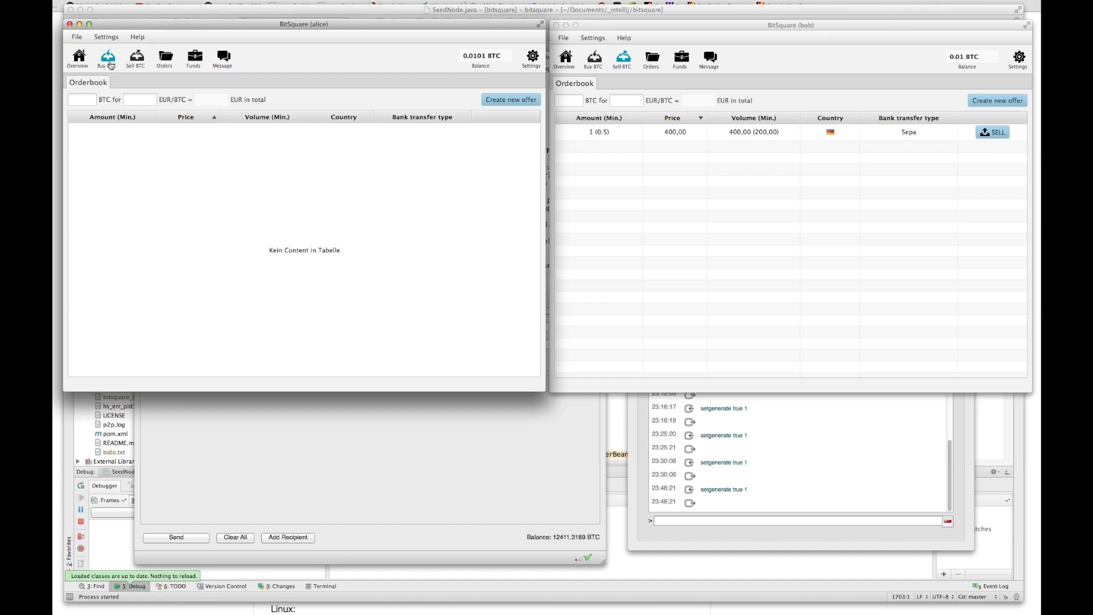
{"action": "left_click", "coordinate": [137, 65]}
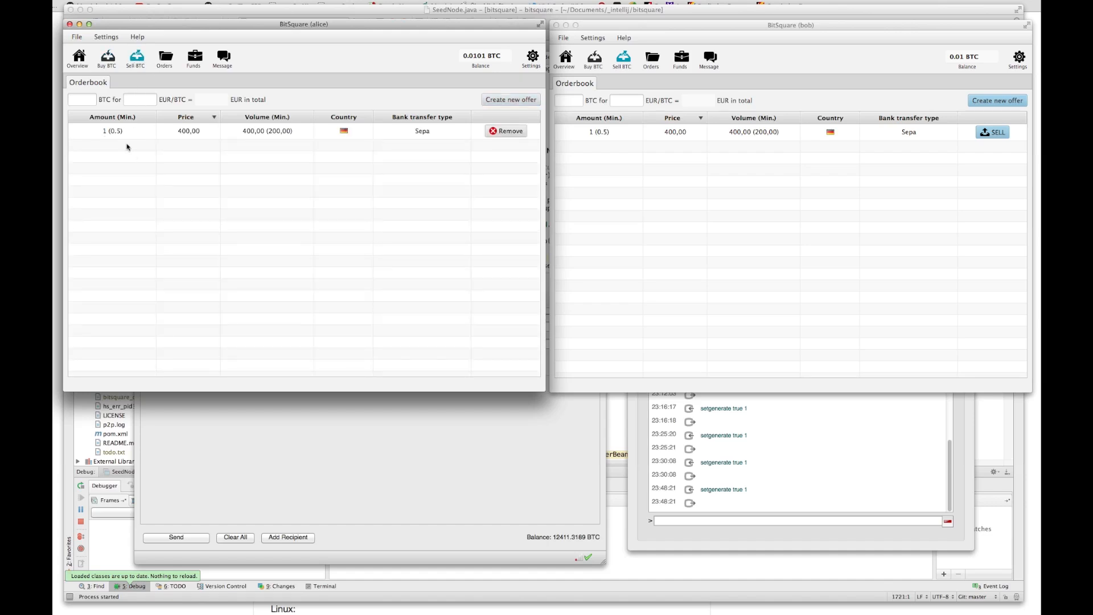
Show Alice's Orders page listing the 400,00 EUR Sepa offer under Open offers
{"action": "left_click", "coordinate": [672, 259]}
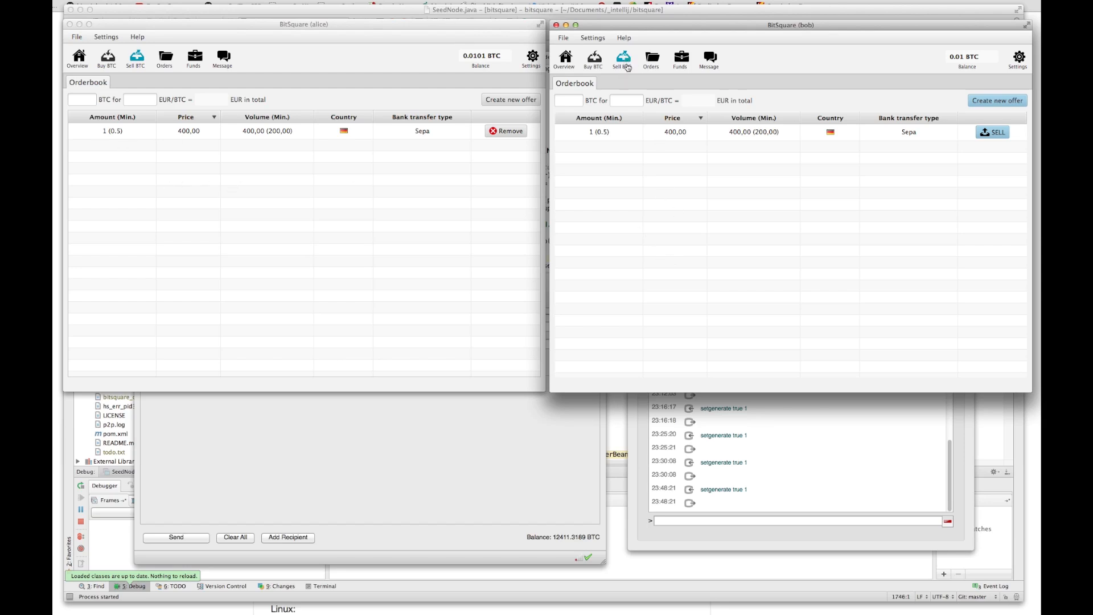
{"action": "left_click", "coordinate": [379, 201]}
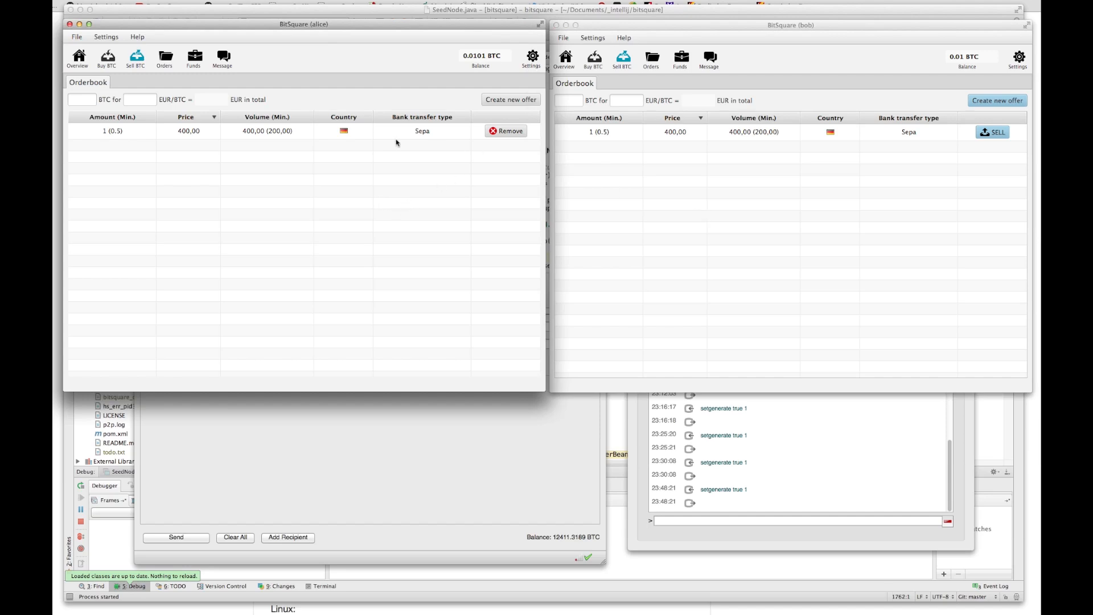
{"action": "left_click", "coordinate": [165, 58]}
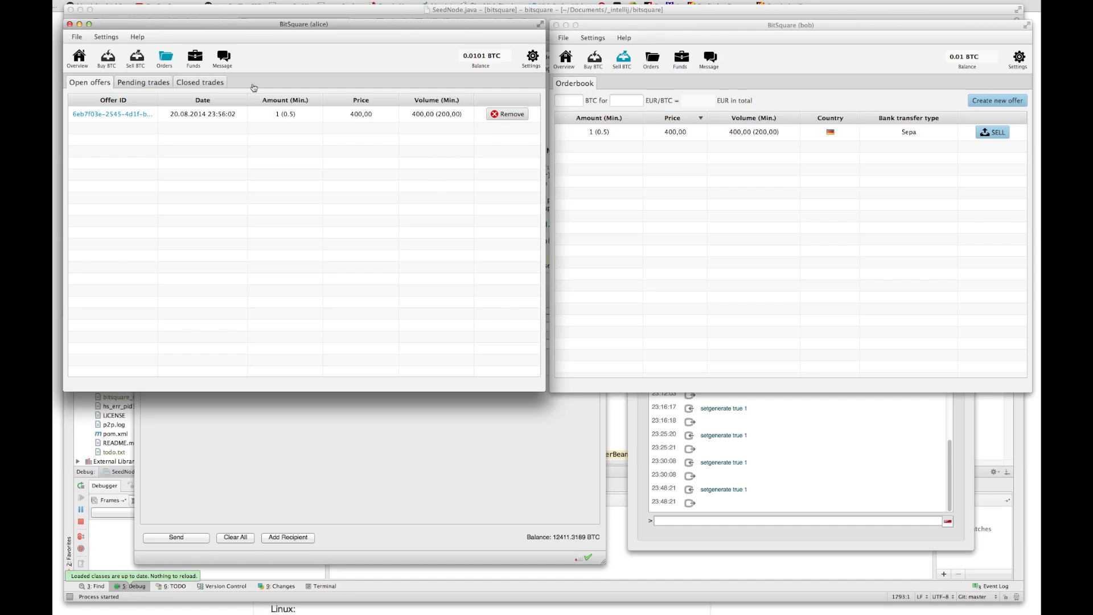
{"action": "left_click", "coordinate": [108, 59]}
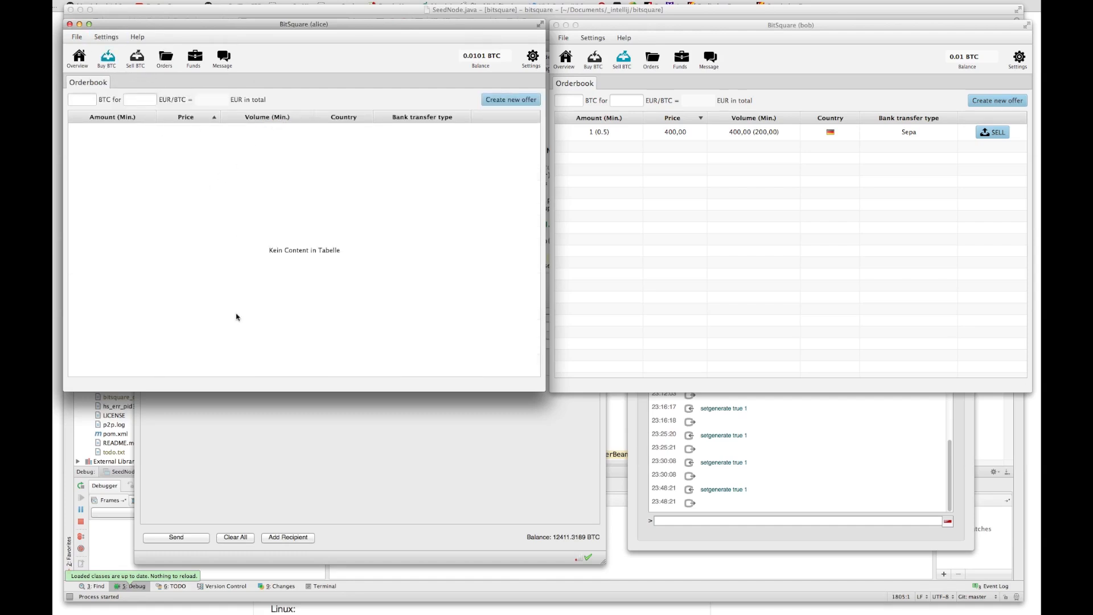
{"action": "left_click", "coordinate": [136, 59]}
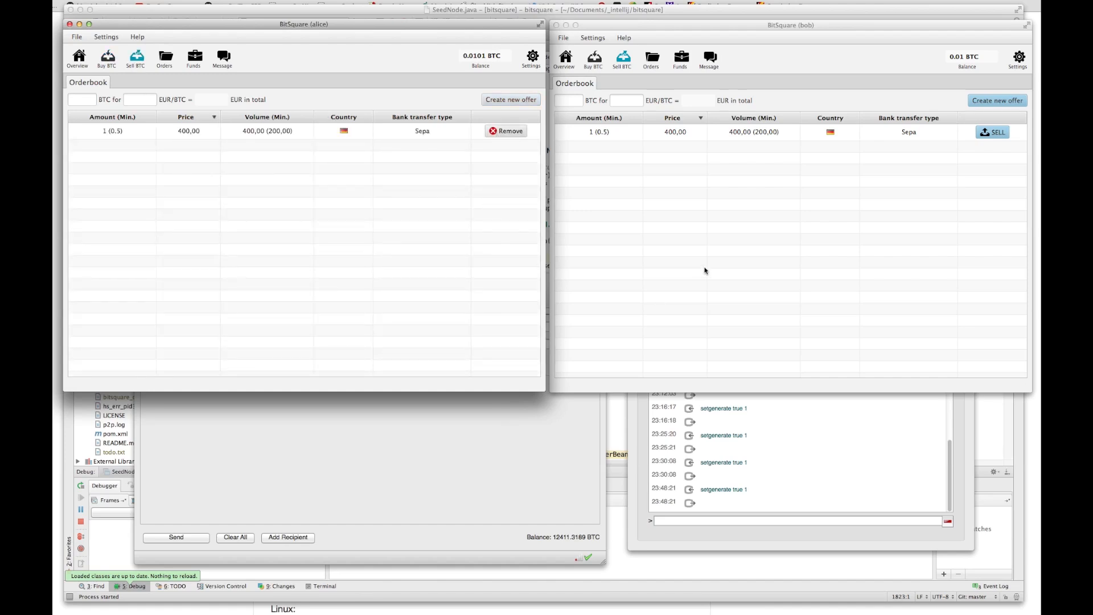
{"action": "left_click", "coordinate": [165, 59]}
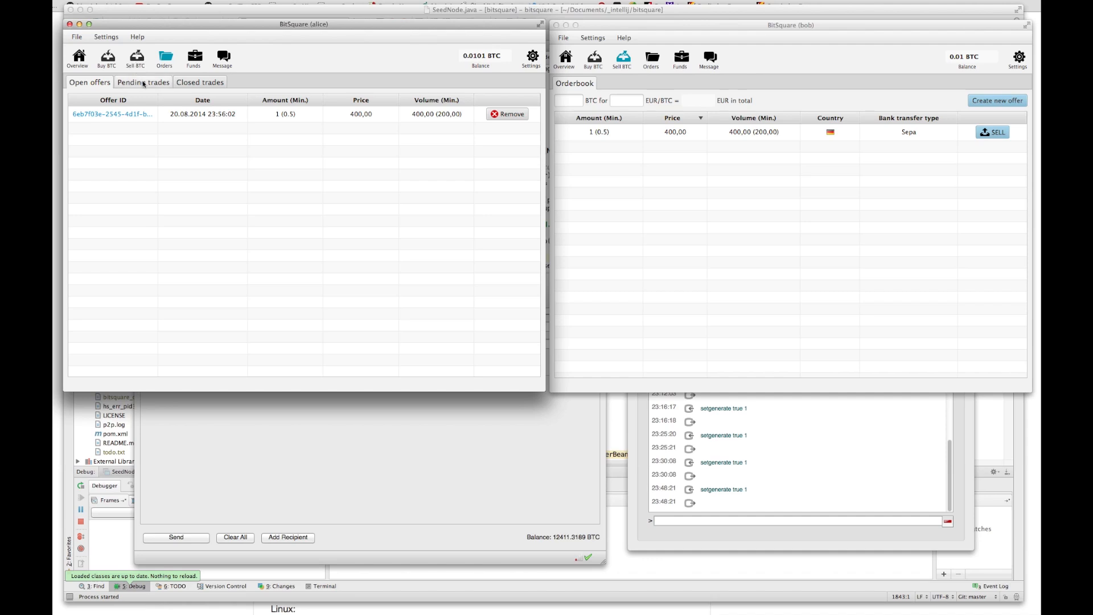
{"action": "left_click", "coordinate": [596, 196]}
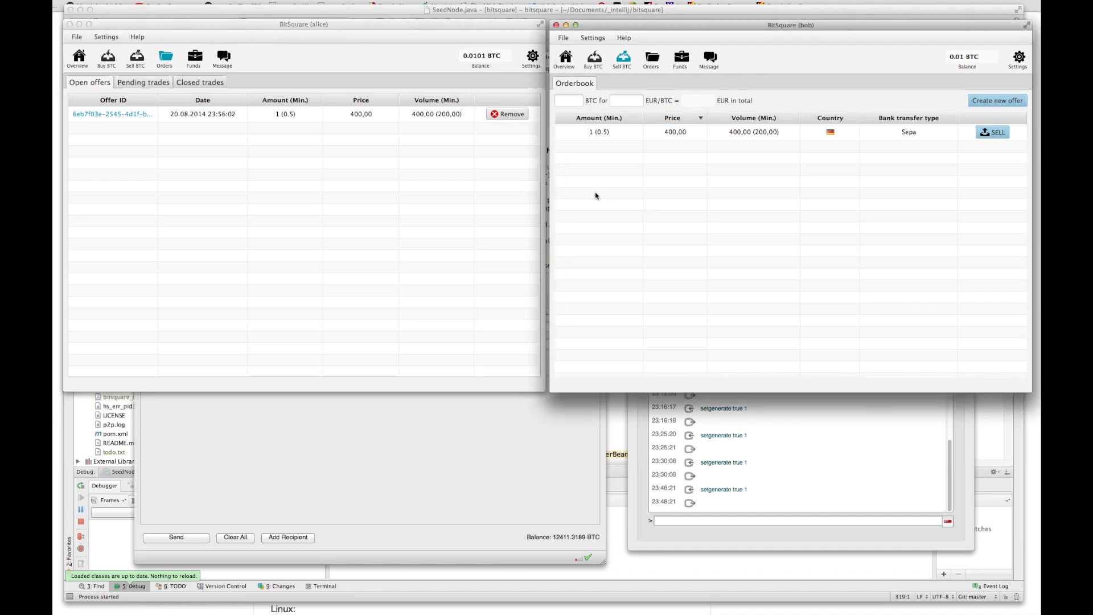
Publish Bob's registration and open the take-offer form for the 400,00 EUR offer
{"action": "left_click", "coordinate": [999, 136]}
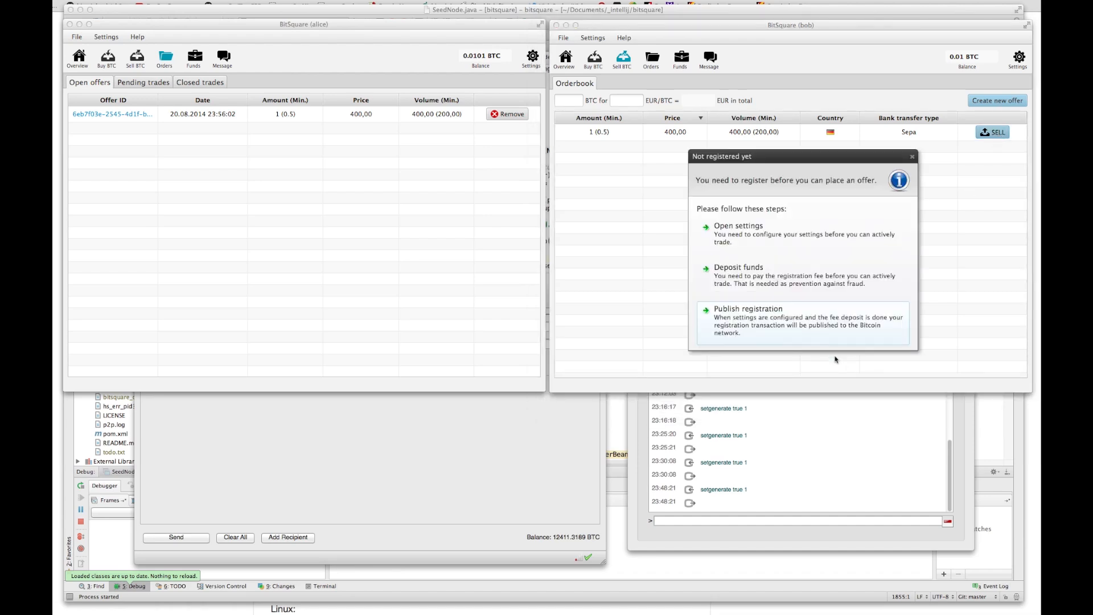
{"action": "left_click", "coordinate": [780, 329]}
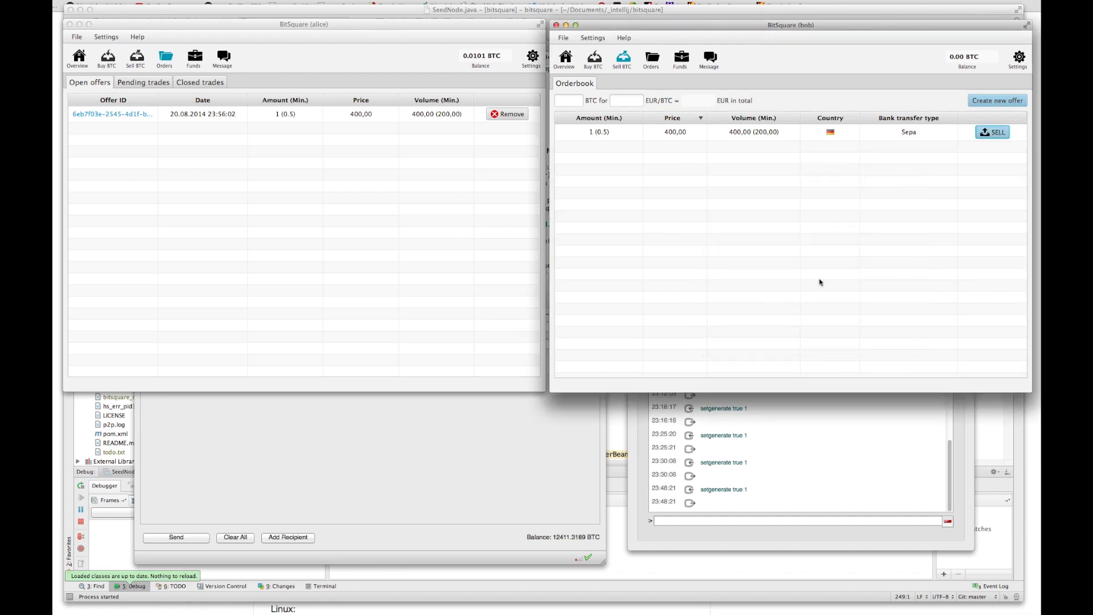
{"action": "left_click", "coordinate": [997, 135]}
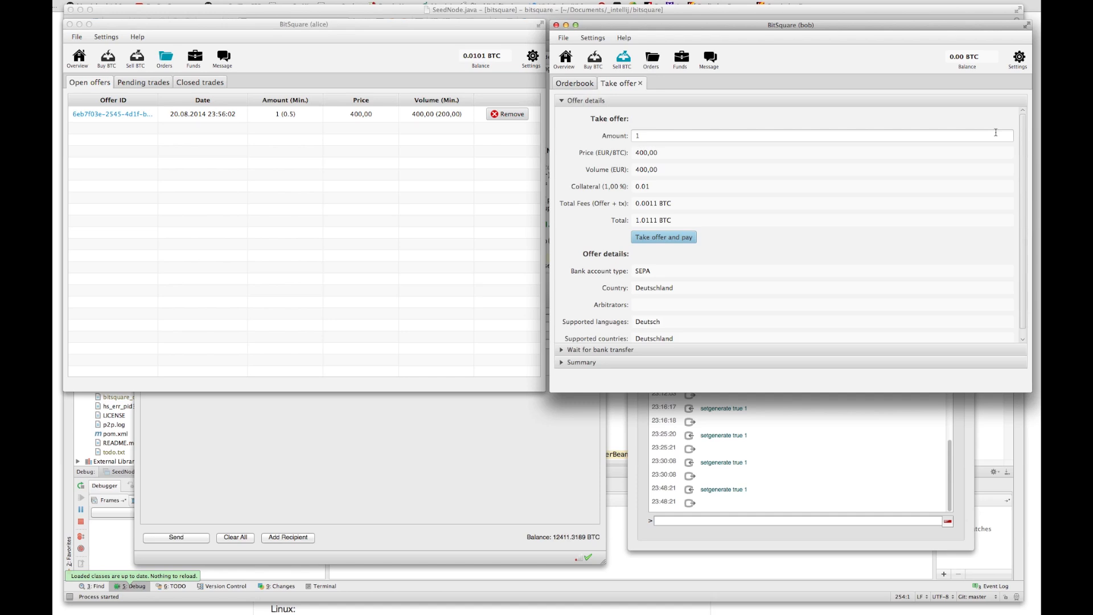
Review the take-offer values: amount 1, collateral 0.01, fees 0.0011, total 1.0111
{"action": "left_click_drag", "start_coordinate": [644, 138], "coordinate": [631, 135]}
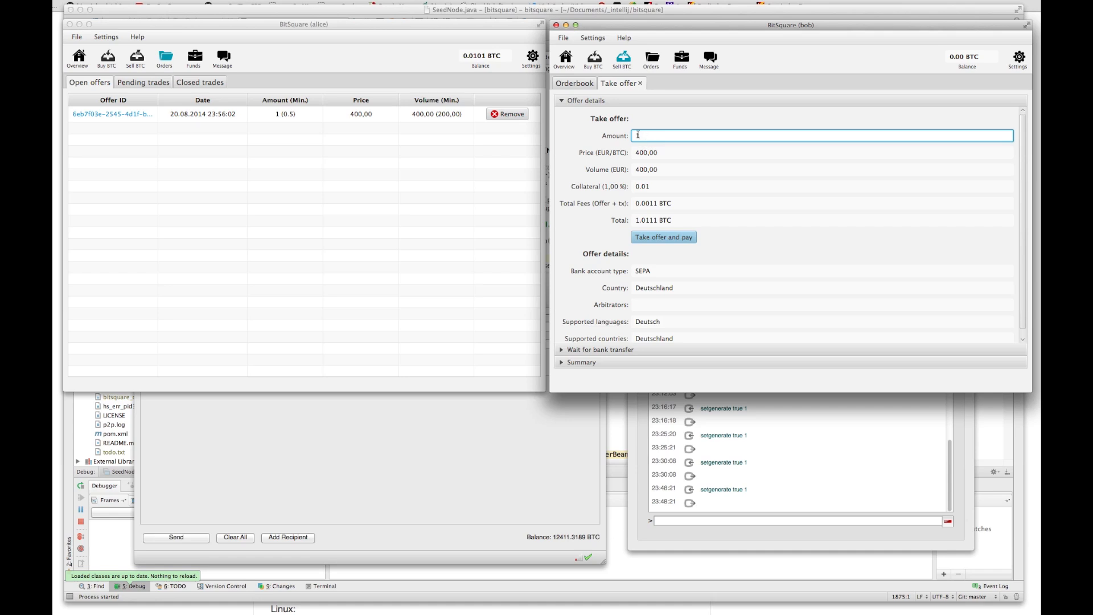
{"action": "left_click_drag", "start_coordinate": [638, 135], "coordinate": [633, 136]}
{"action": "left_click_drag", "start_coordinate": [650, 187], "coordinate": [634, 188]}
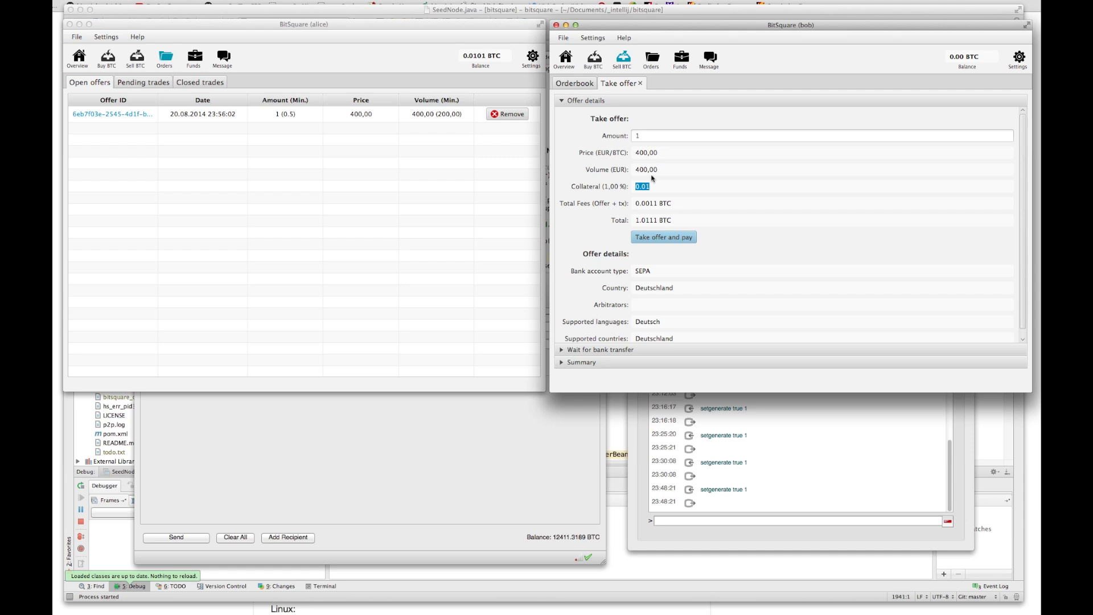
{"action": "left_click_drag", "start_coordinate": [635, 187], "coordinate": [649, 189]}
{"action": "left_click_drag", "start_coordinate": [657, 204], "coordinate": [636, 204]}
{"action": "left_click", "coordinate": [656, 204]}
{"action": "left_click_drag", "start_coordinate": [657, 204], "coordinate": [605, 225]}
{"action": "left_click_drag", "start_coordinate": [640, 221], "coordinate": [633, 221]}
{"action": "left_click_drag", "start_coordinate": [1027, 390], "coordinate": [1029, 408]}
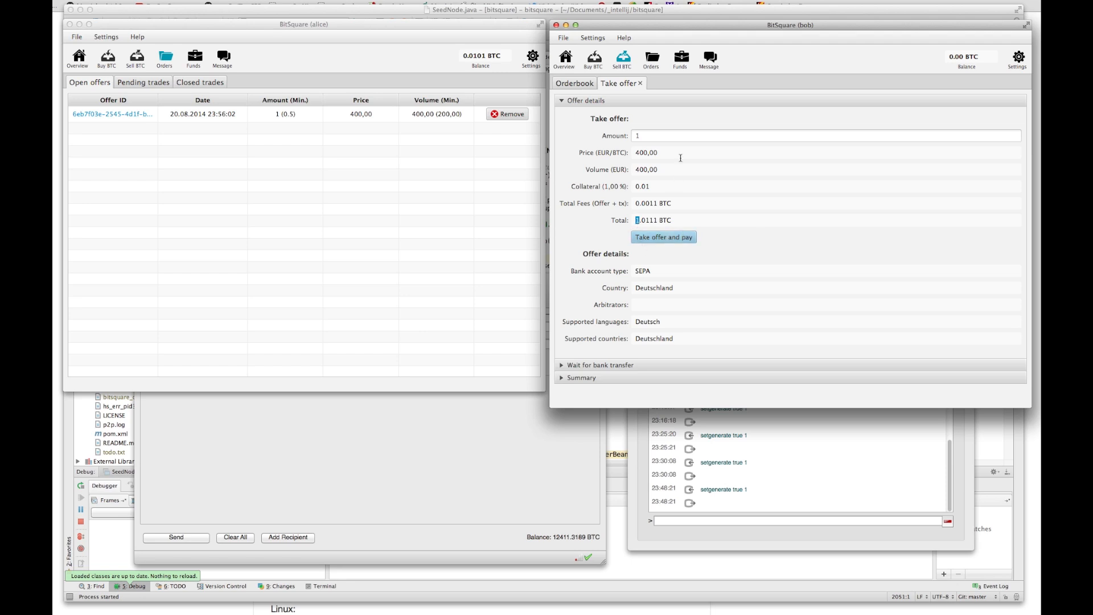
Copy Bob's unused trade address from Funds into Bitcoin Core's Pay To field
{"action": "left_click", "coordinate": [681, 60]}
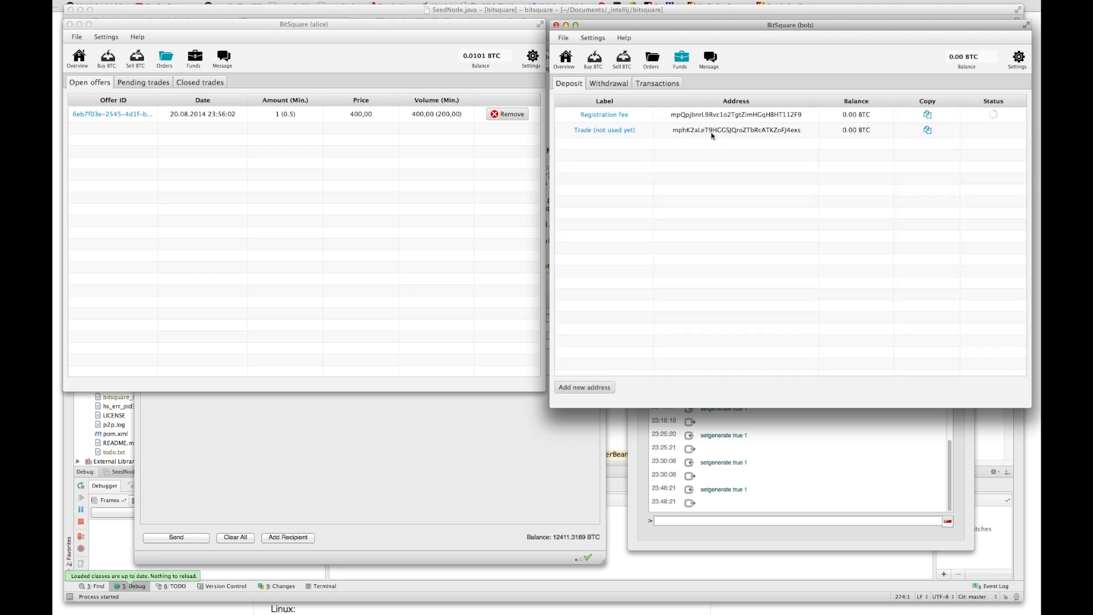
{"action": "left_click", "coordinate": [927, 130]}
{"action": "key", "text": "super+Tab"}
{"action": "key", "text": "super+Tab"}
{"action": "key", "text": "super+Tab"}
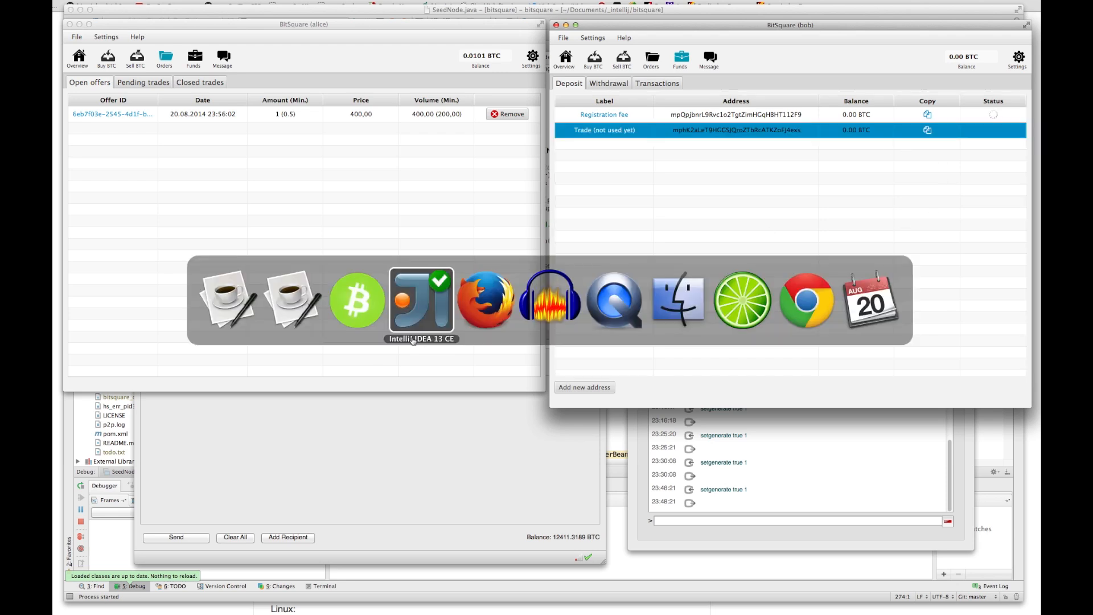
{"action": "key", "text": "super+shift+Tab"}
{"action": "key", "text": "super+v"}
Send 1.0111 BTC to the trade address and reopen the 400,00 EUR take-offer view
{"action": "left_click", "coordinate": [210, 359]}
{"action": "type", "text": "1.0111"}
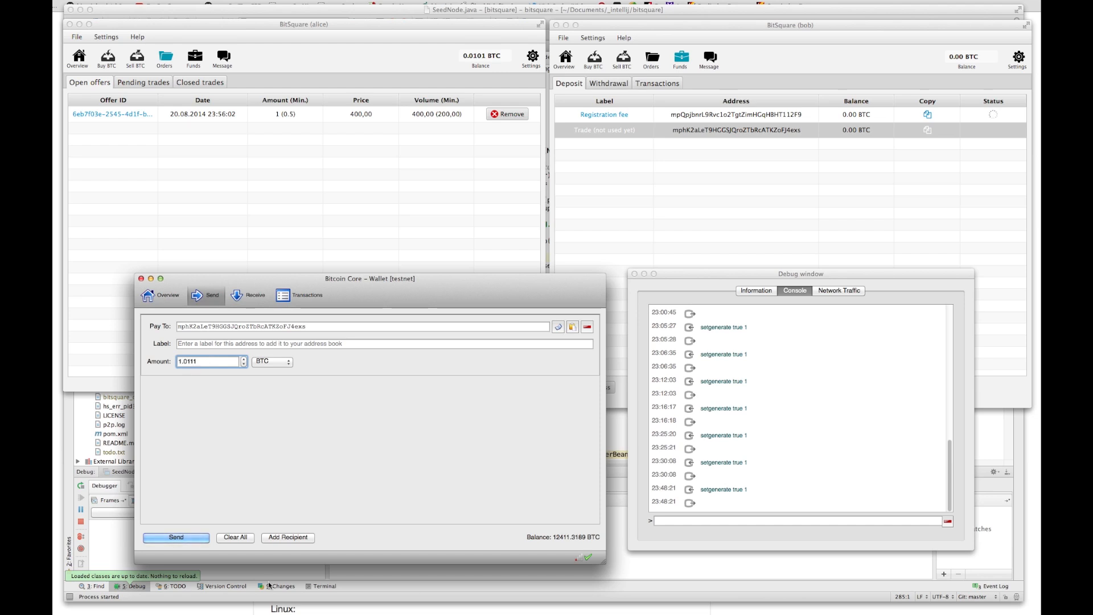
{"action": "left_click", "coordinate": [437, 458]}
{"action": "left_click", "coordinate": [817, 190]}
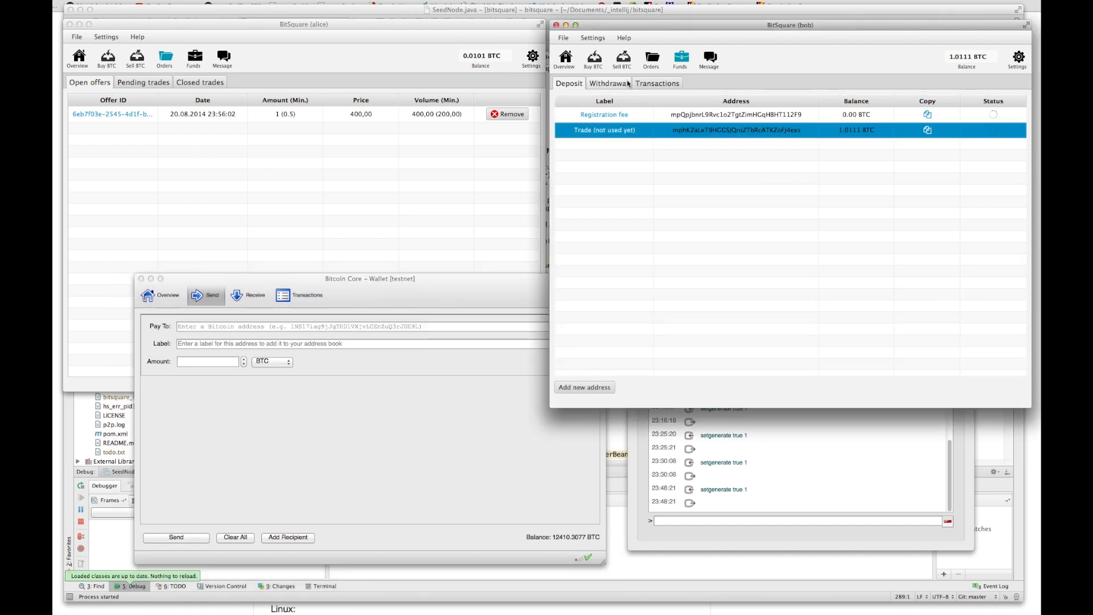
{"action": "left_click", "coordinate": [625, 59]}
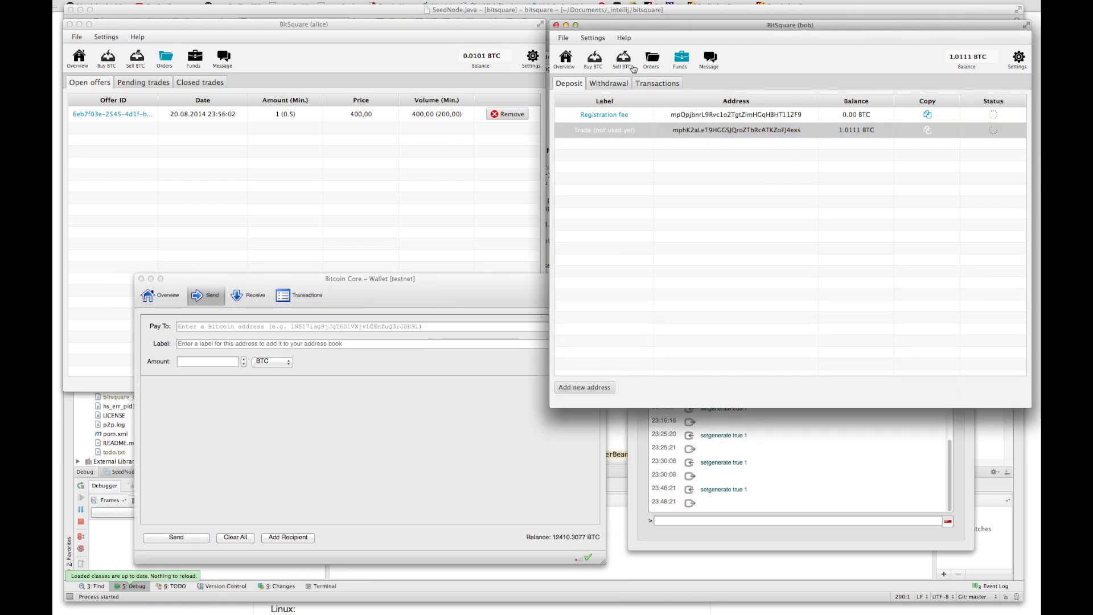
{"action": "left_click", "coordinate": [991, 132]}
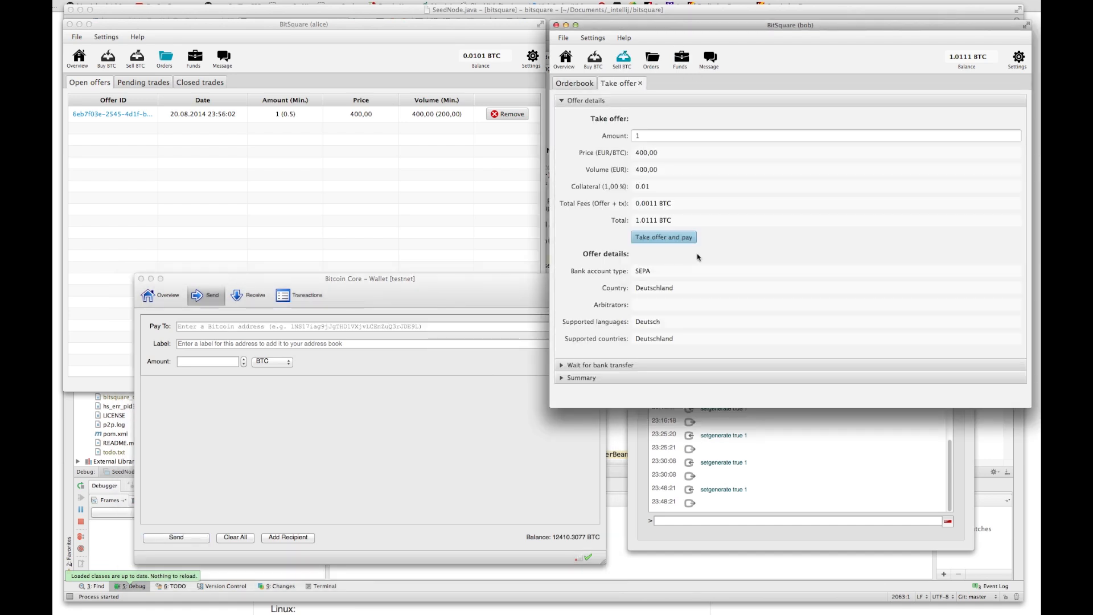
Check the 1.0111 BTC total, then take the 400,00 EUR offer and pay the deposit
{"action": "left_click", "coordinate": [664, 238]}
{"action": "left_click_drag", "start_coordinate": [657, 221], "coordinate": [634, 221]}
{"action": "left_click", "coordinate": [662, 240]}
{"action": "left_click", "coordinate": [670, 221]}
{"action": "left_click", "coordinate": [663, 238]}
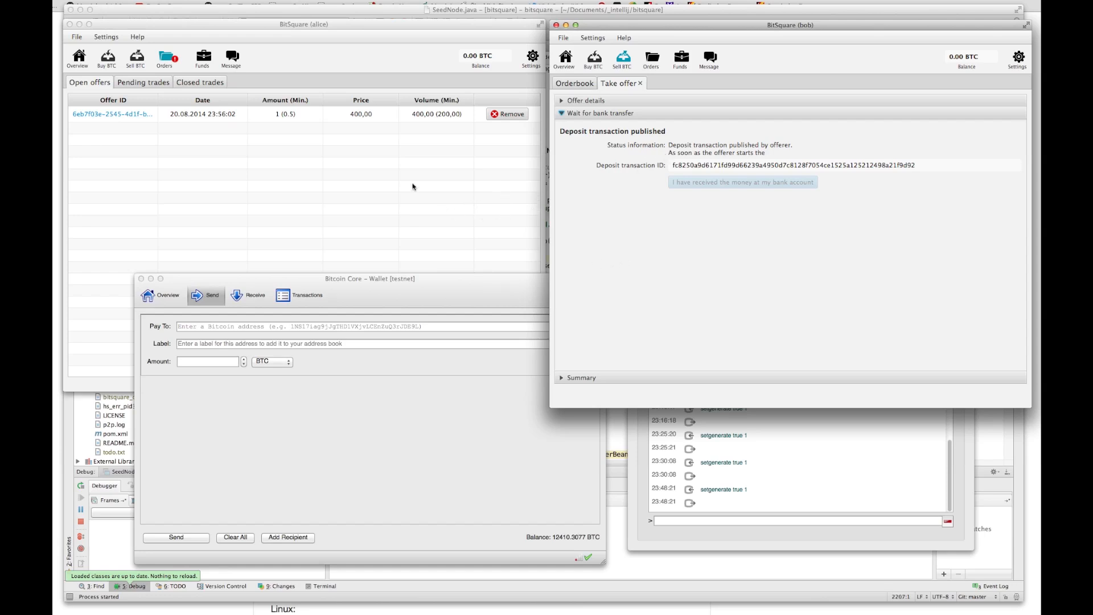
Show Alice's Pending trades list under Orders
{"action": "left_click", "coordinate": [167, 60]}
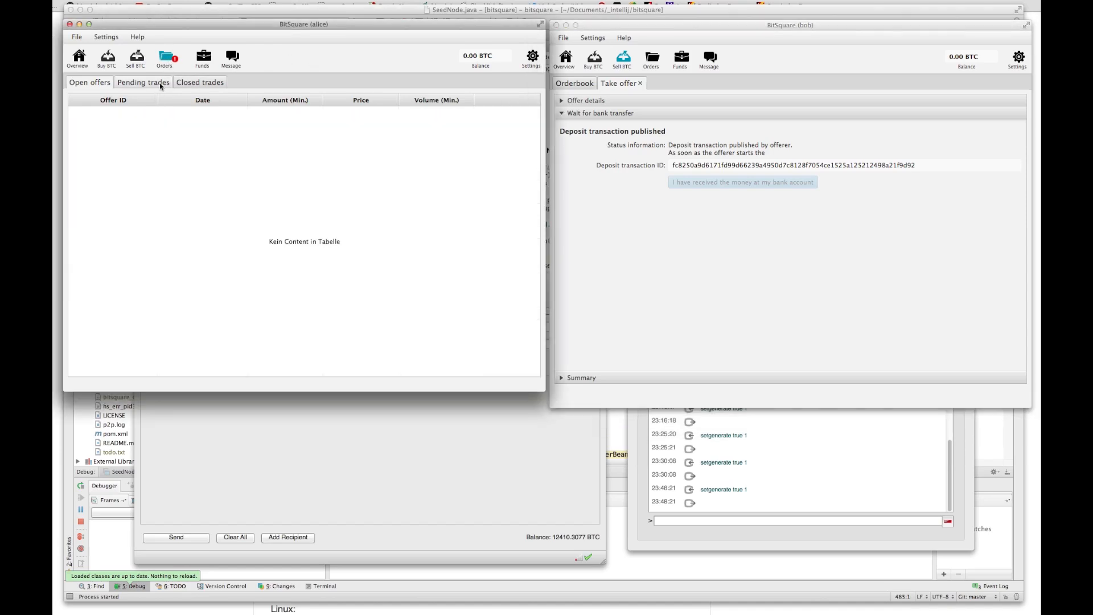
{"action": "left_click", "coordinate": [162, 85]}
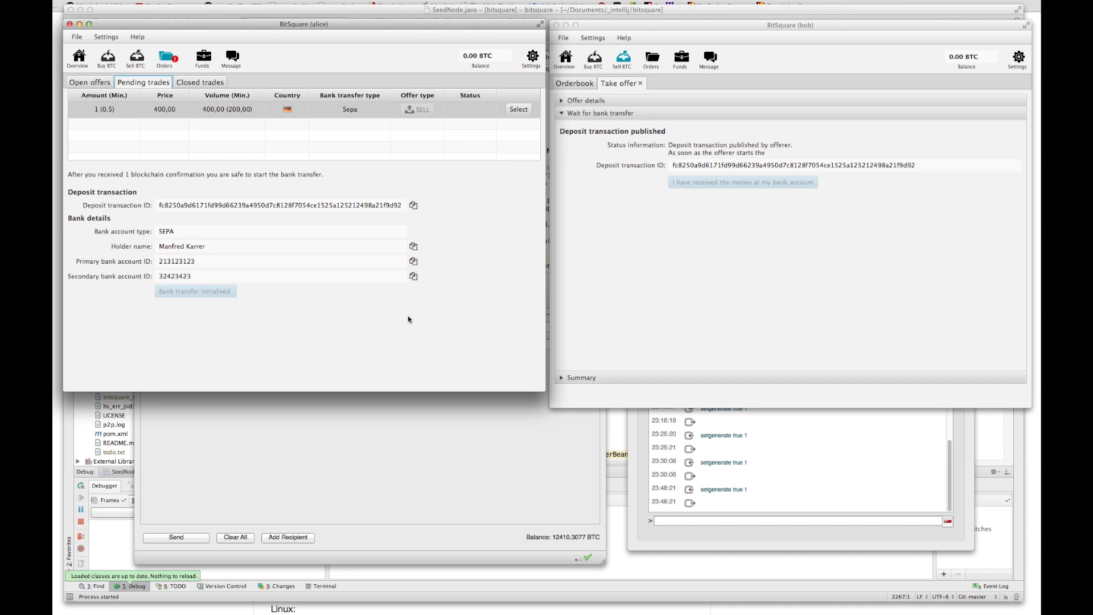
Rerun 'setgenerate true 1' in the Bitcoin Core debug console to mine one block
{"action": "left_click", "coordinate": [720, 522]}
{"action": "key", "text": "Up"}
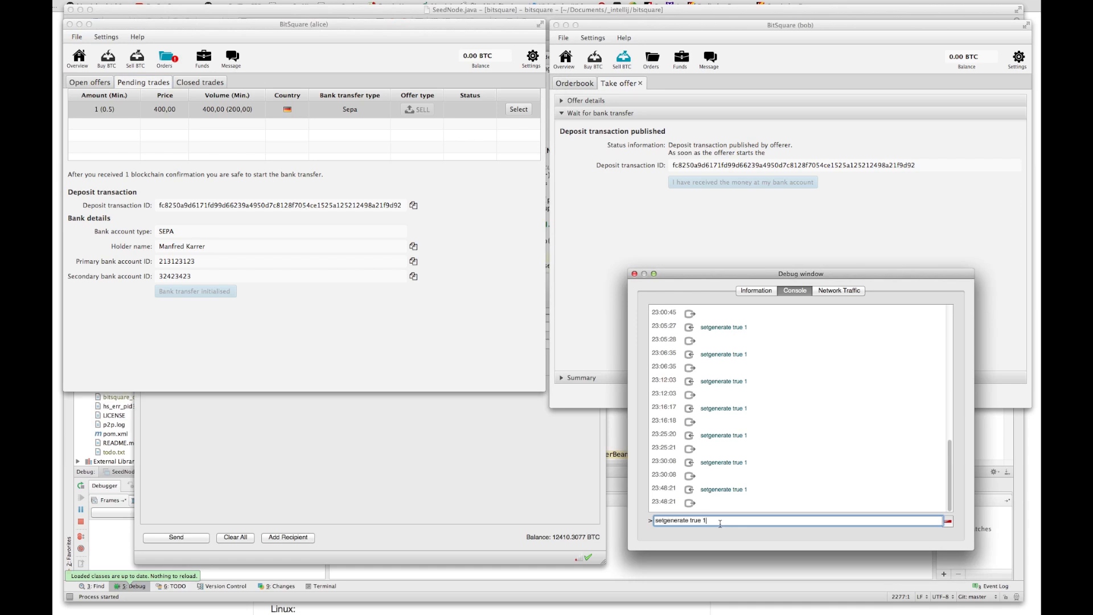
{"action": "left_click", "coordinate": [555, 506]}
{"action": "left_click", "coordinate": [716, 520]}
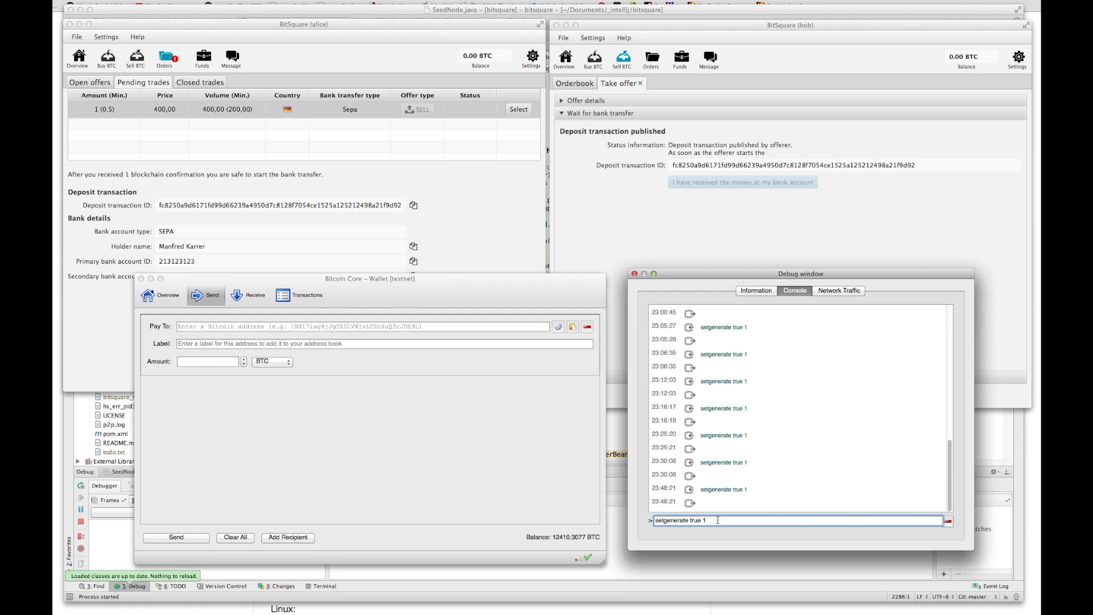
{"action": "key", "text": "Return"}
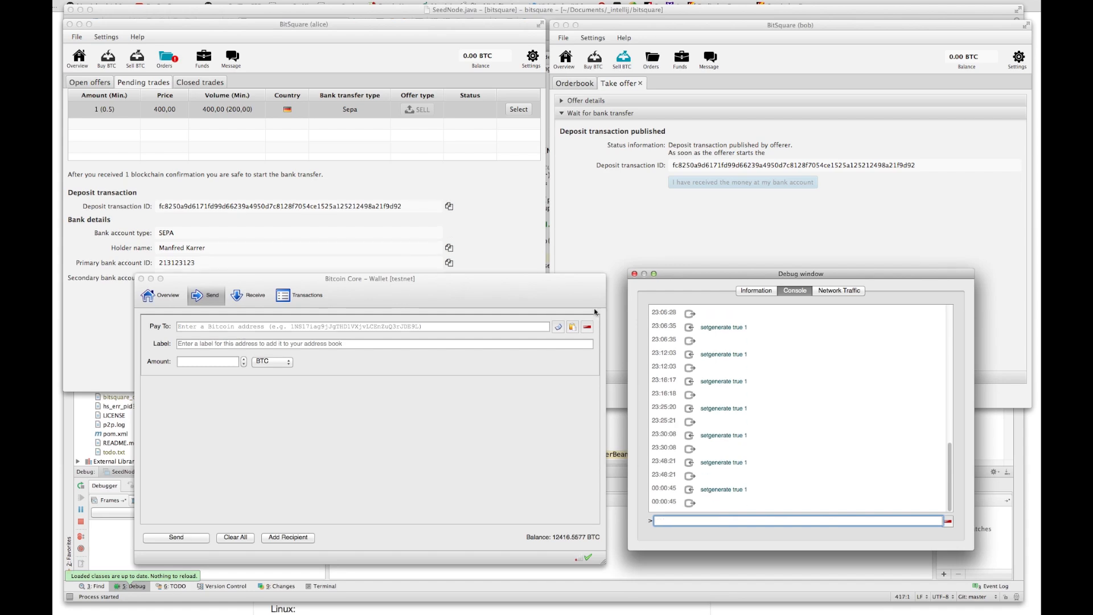
{"action": "left_click", "coordinate": [523, 247]}
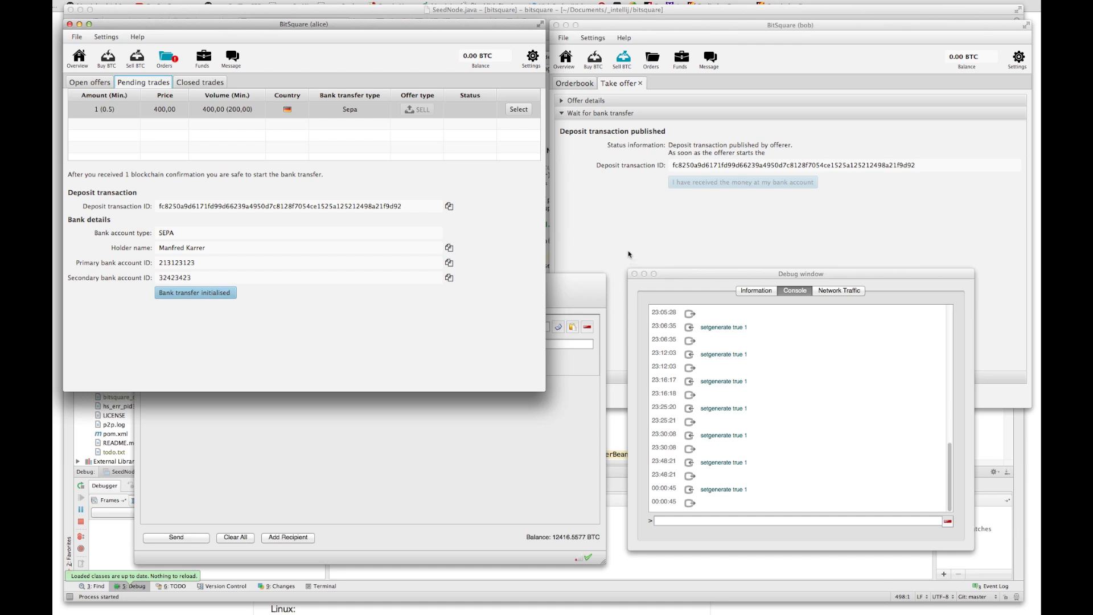
{"action": "left_click", "coordinate": [629, 251]}
{"action": "left_click", "coordinate": [510, 321]}
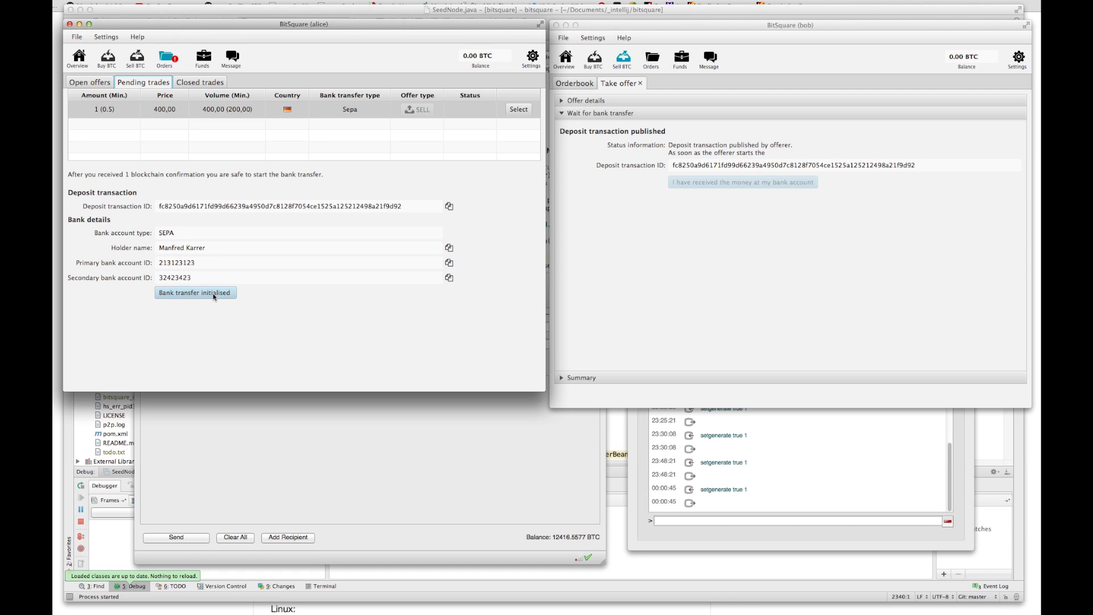
Mark the bank transfer as initialised for Alice, then confirm Bob received the 400,00 EUR
{"action": "left_click", "coordinate": [213, 295]}
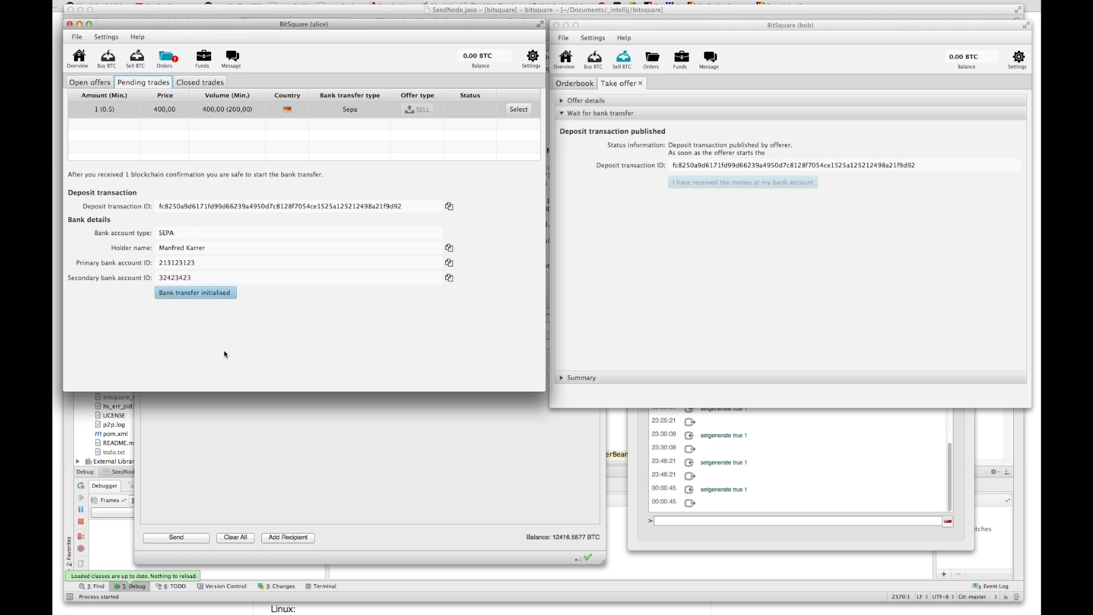
{"action": "left_click", "coordinate": [228, 298]}
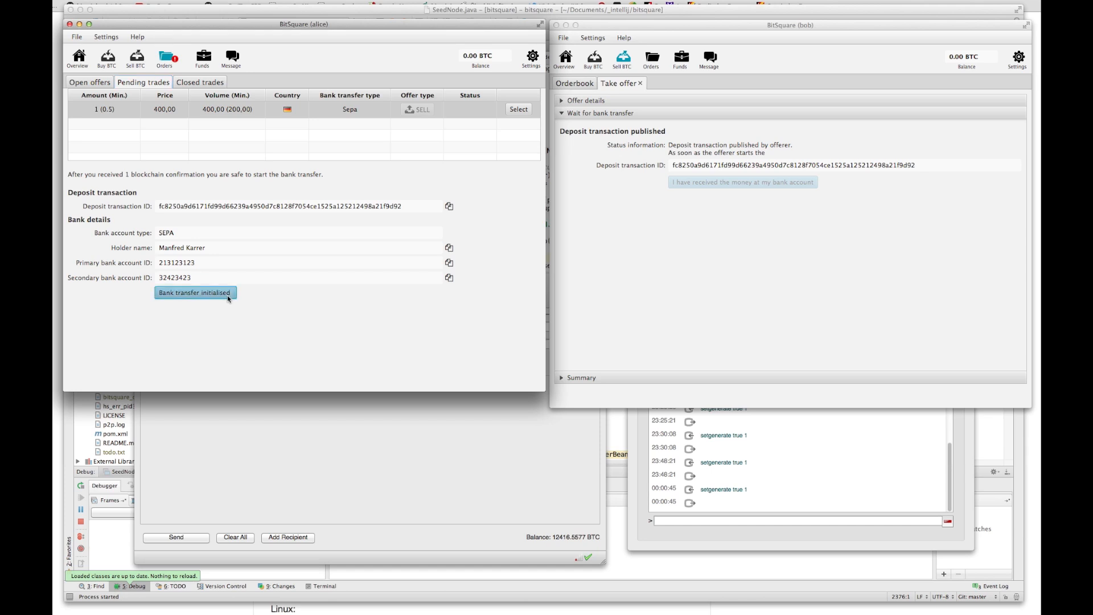
{"action": "left_click", "coordinate": [741, 316]}
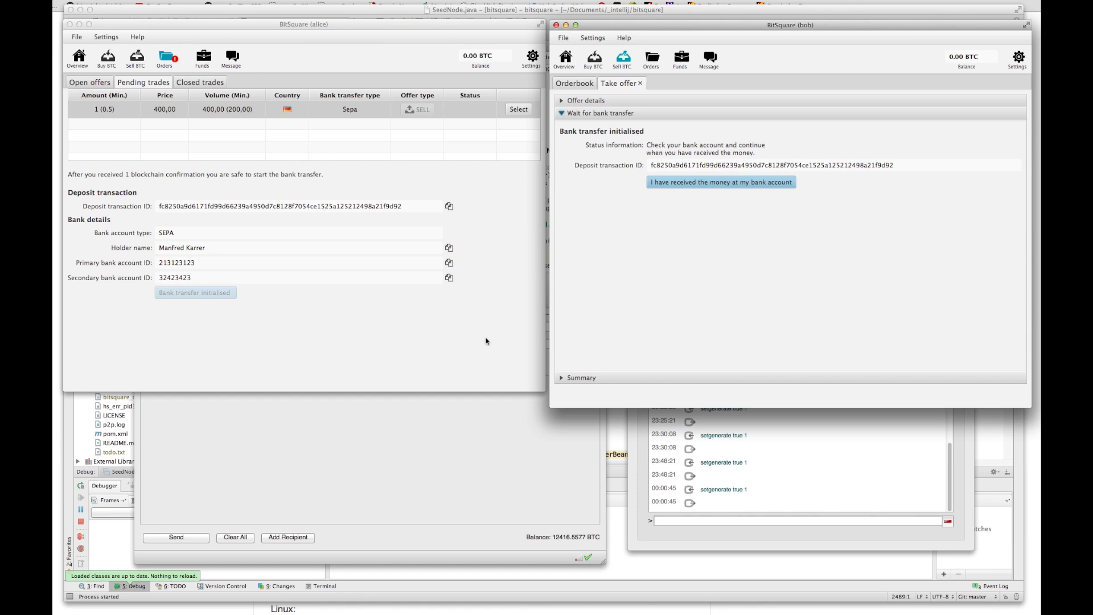
{"action": "left_click", "coordinate": [494, 337]}
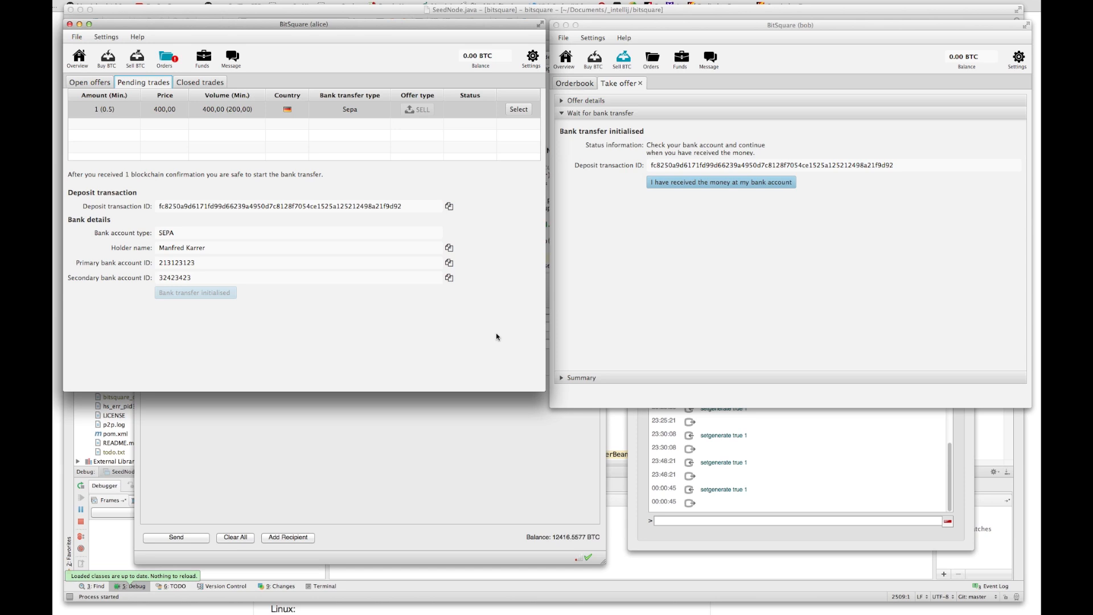
{"action": "left_click", "coordinate": [636, 279]}
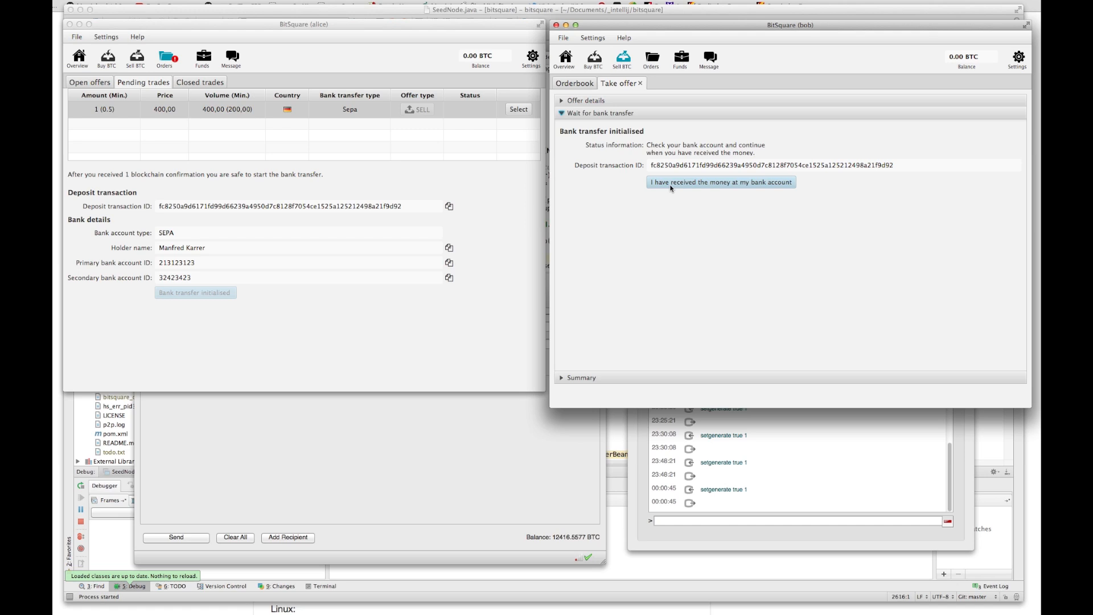
{"action": "left_click", "coordinate": [670, 184]}
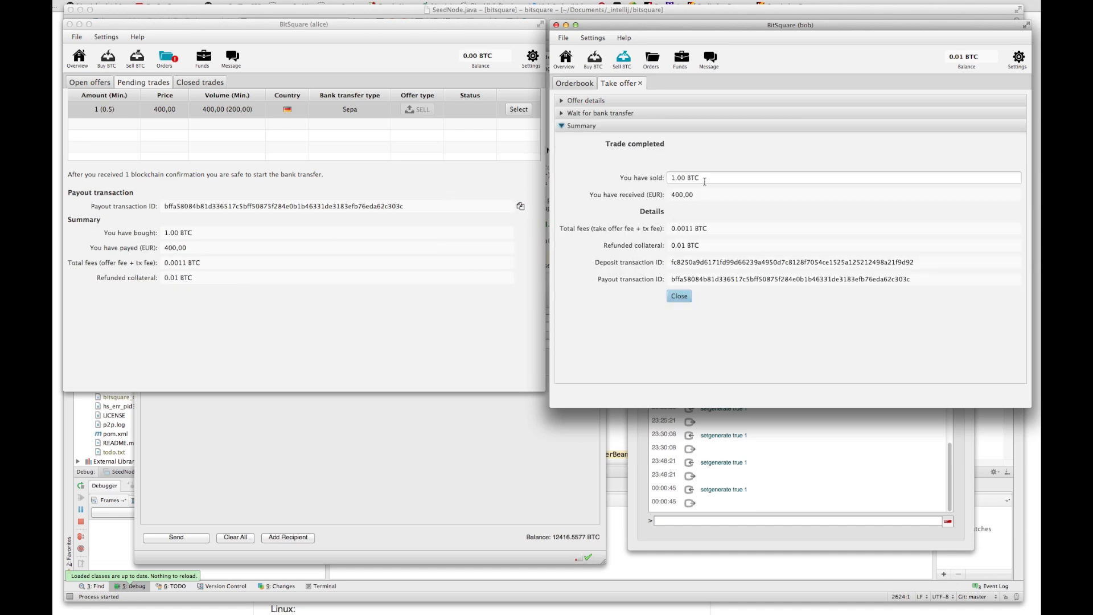
{"action": "left_click", "coordinate": [715, 178]}
{"action": "left_click_drag", "start_coordinate": [712, 178], "coordinate": [646, 198]}
{"action": "left_click", "coordinate": [700, 195]}
{"action": "left_click_drag", "start_coordinate": [712, 228], "coordinate": [654, 226]}
{"action": "left_click", "coordinate": [670, 238]}
{"action": "left_click_drag", "start_coordinate": [709, 246], "coordinate": [669, 245]}
{"action": "left_click", "coordinate": [699, 265]}
{"action": "left_click", "coordinate": [170, 229]}
{"action": "triple_click", "coordinate": [203, 234]}
{"action": "key", "text": "Tab"}
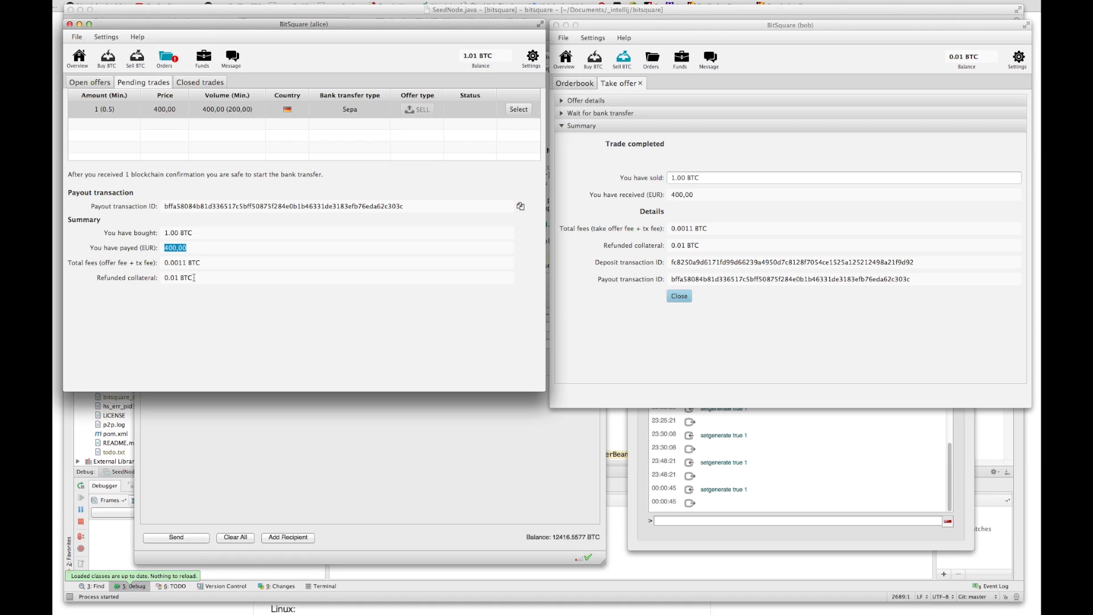
{"action": "left_click_drag", "start_coordinate": [194, 278], "coordinate": [120, 280]}
{"action": "left_click_drag", "start_coordinate": [208, 263], "coordinate": [147, 285]}
{"action": "left_click", "coordinate": [195, 320]}
{"action": "left_click", "coordinate": [685, 62]}
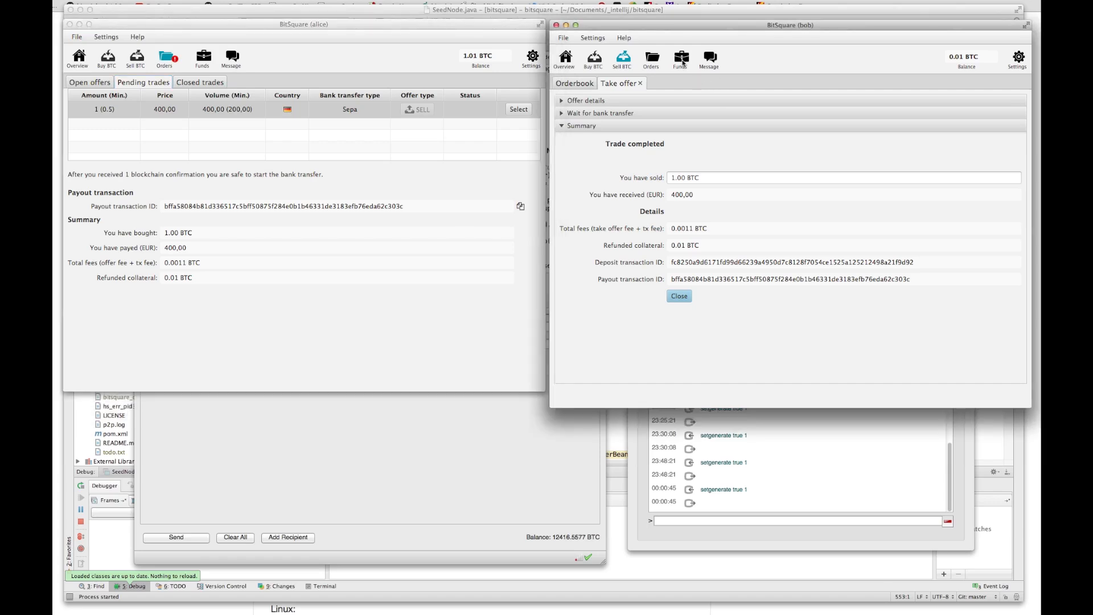
Show the Funds Transactions tab in both Alice's and Bob's BitSquare windows
{"action": "left_click", "coordinate": [202, 62]}
{"action": "left_click", "coordinate": [202, 62]}
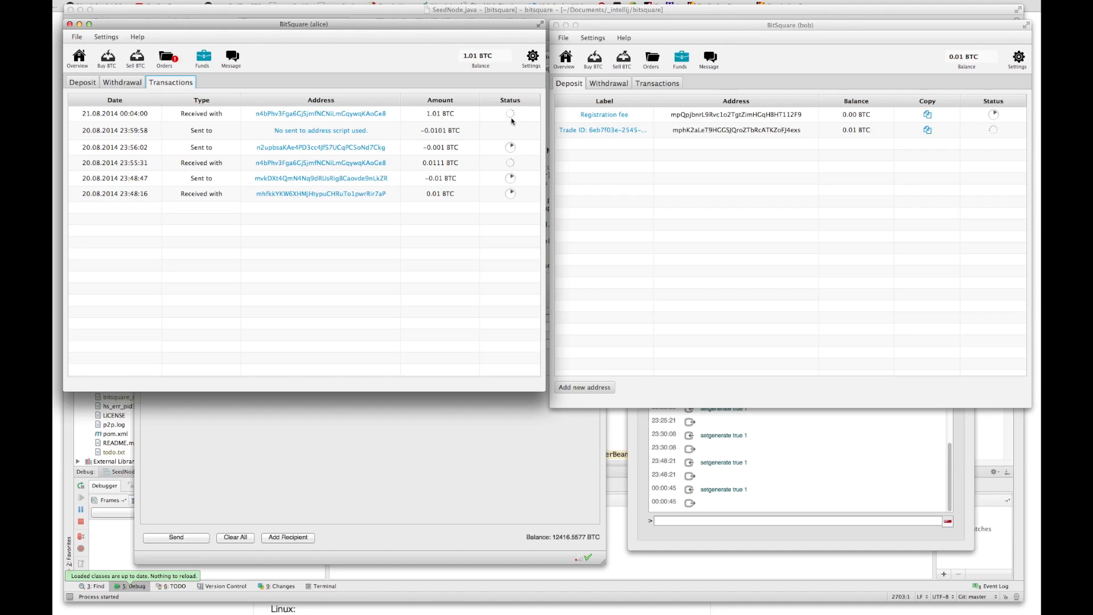
{"action": "left_click", "coordinate": [785, 161]}
{"action": "left_click", "coordinate": [658, 84]}
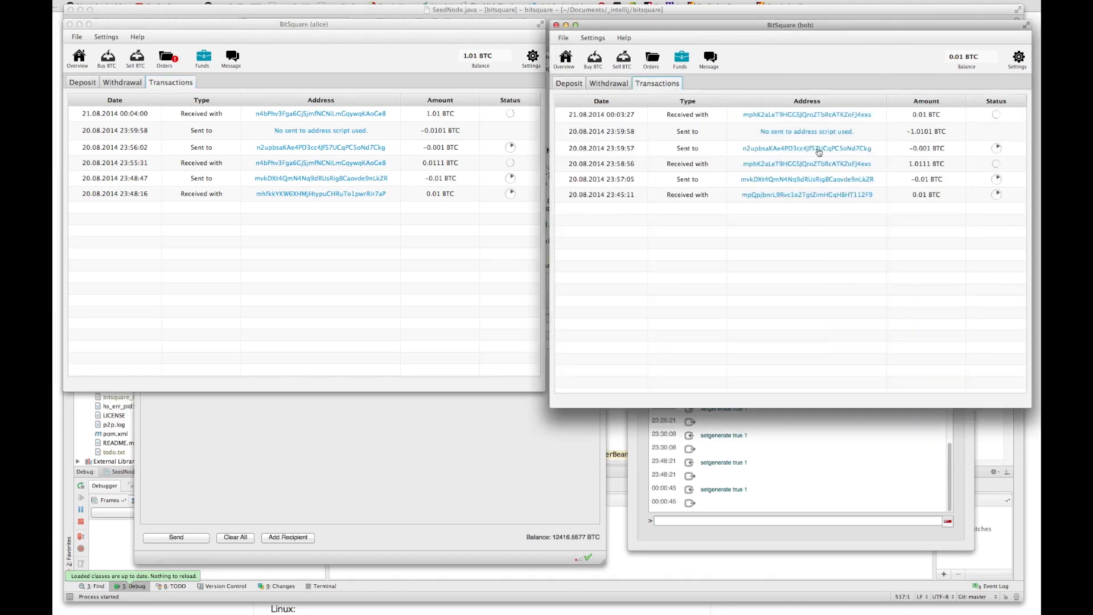